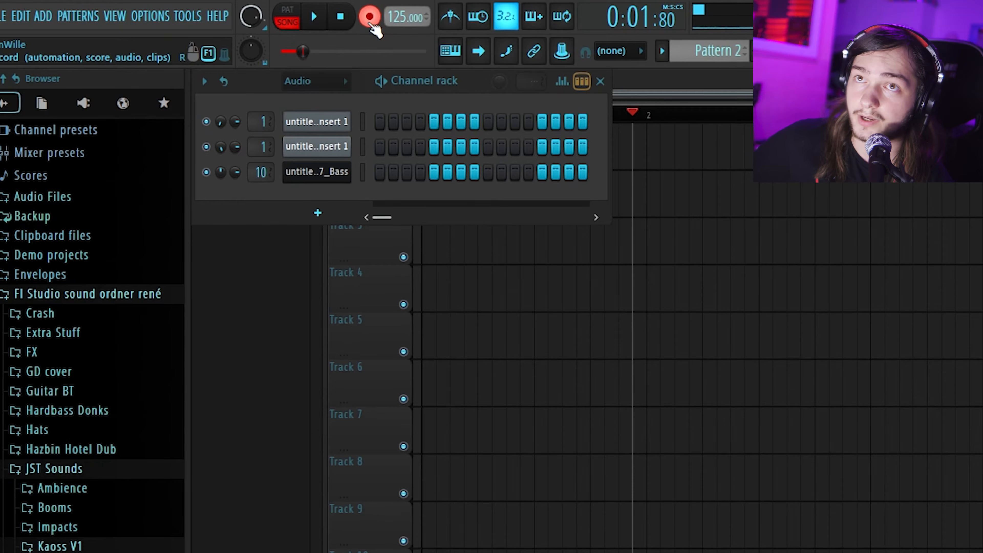
Step: Arm recording of audio into the playlist as an audio clip and turn on the metronome
left_click(370, 23)
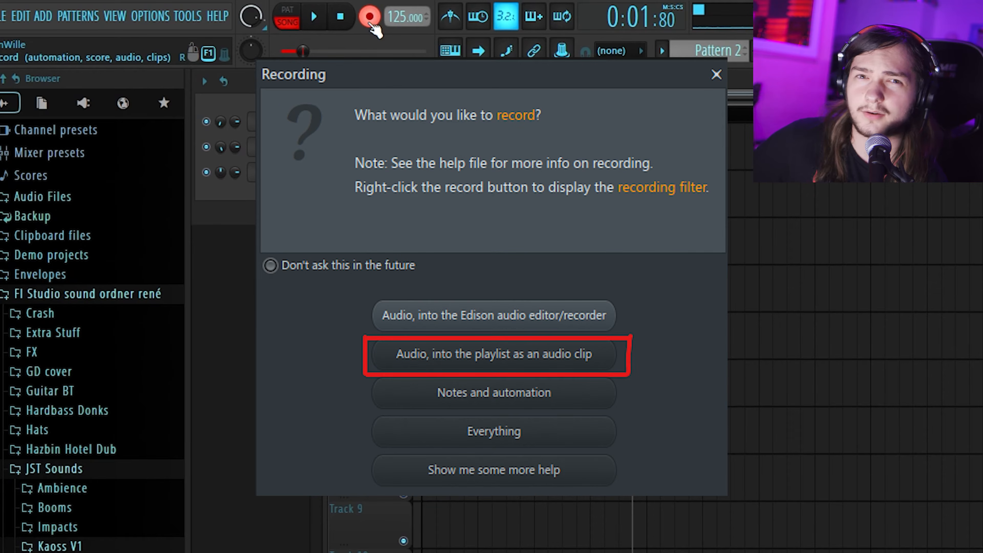
left_click(454, 16)
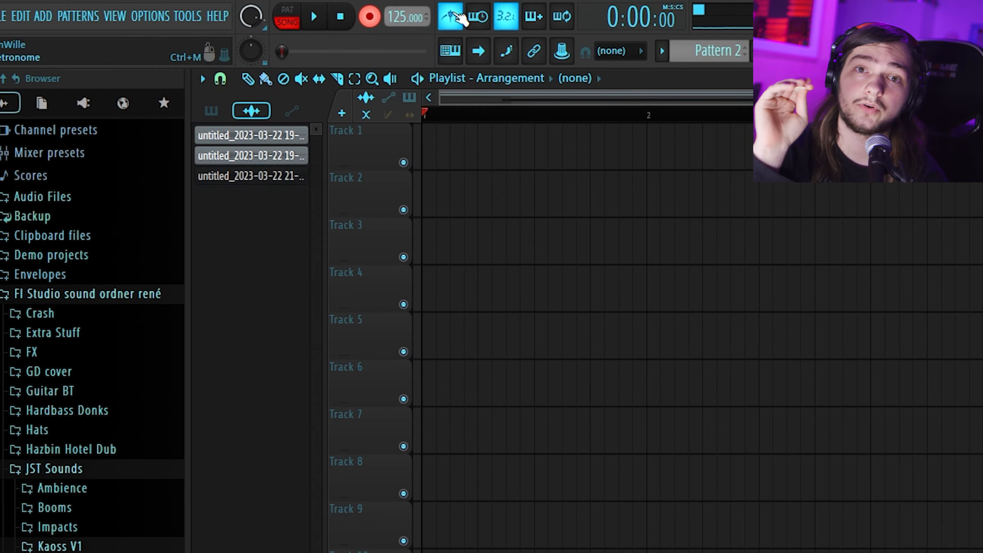
key("space")
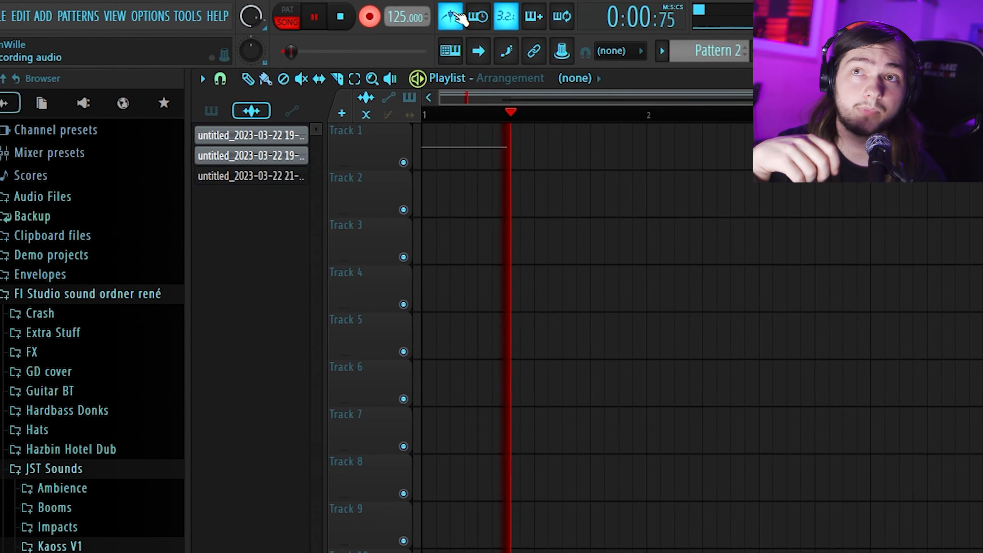
key("space")
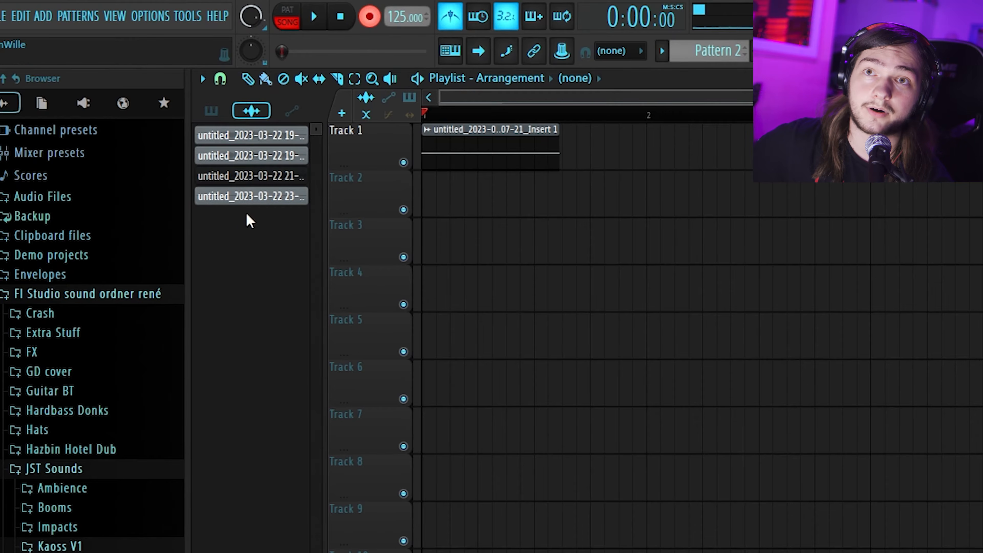
right_click(258, 200)
left_click(286, 399)
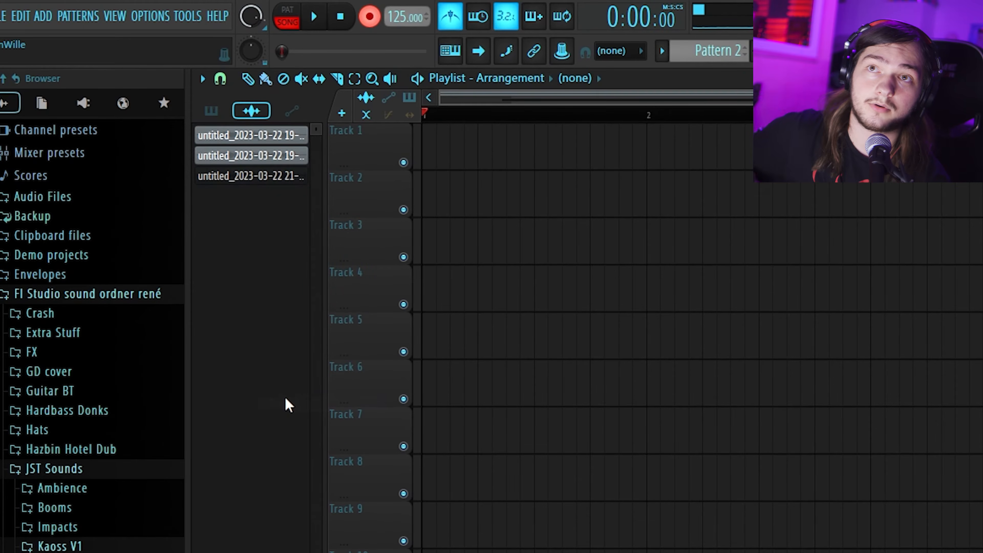
Step: Record a short guitar take on Track 1 from the very start of bar 1 and play it back
key("space")
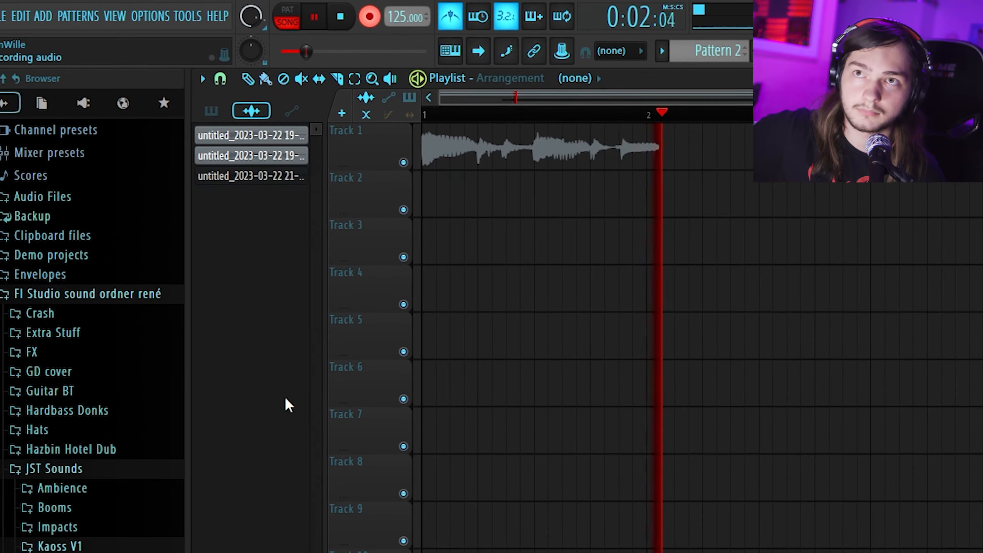
key("space")
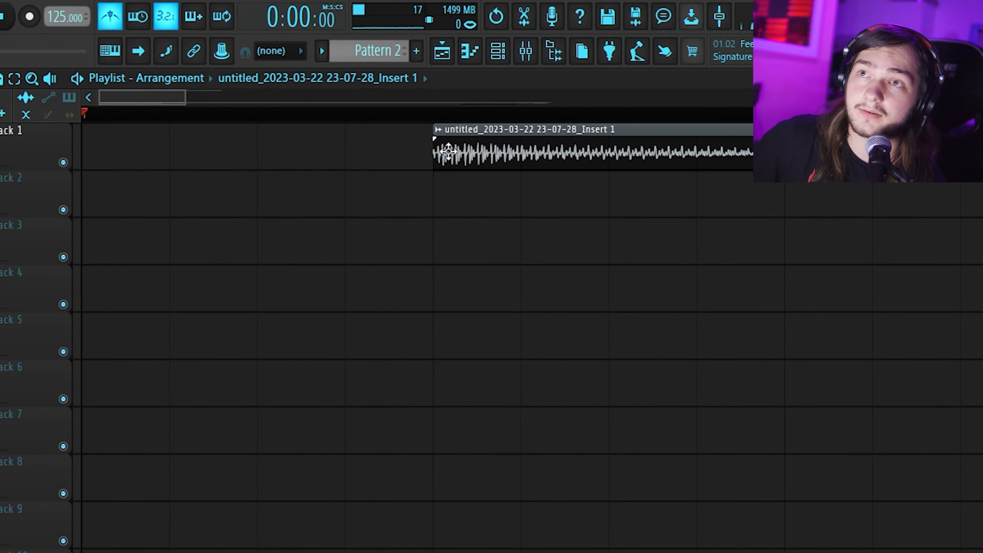
left_click(346, 113)
key("space")
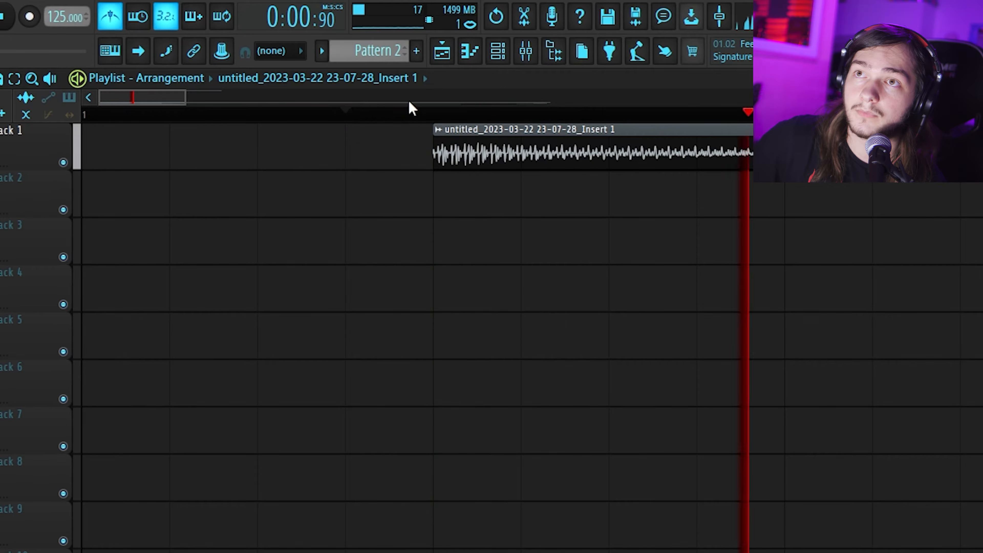
key("space")
Step: Delete the short guitar clip from the project and return the playhead to the start of the song
scroll(410, 112, "down", 3)
scroll(411, 120, "down", 1)
right_click(7, 193)
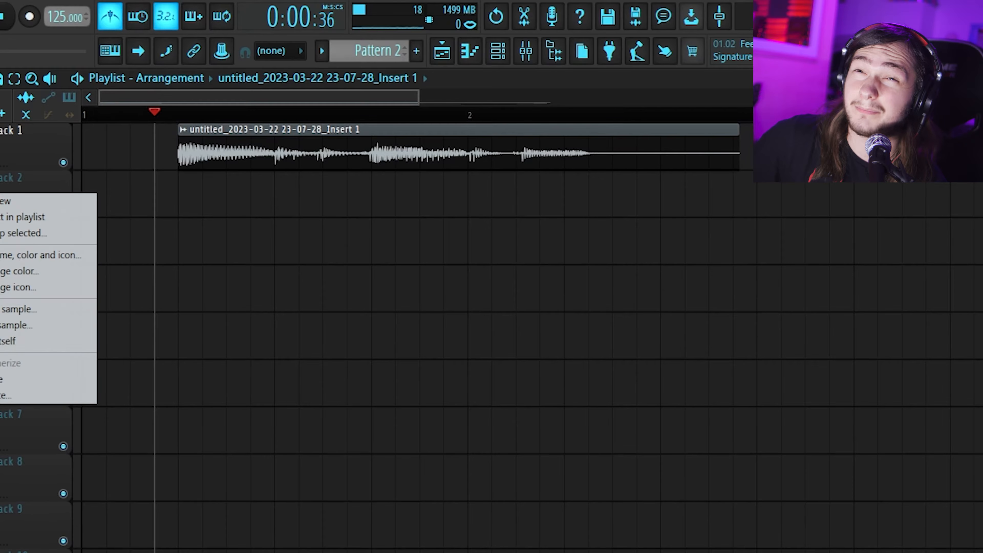
left_click(5, 399)
left_click_drag(116, 114, 77, 113)
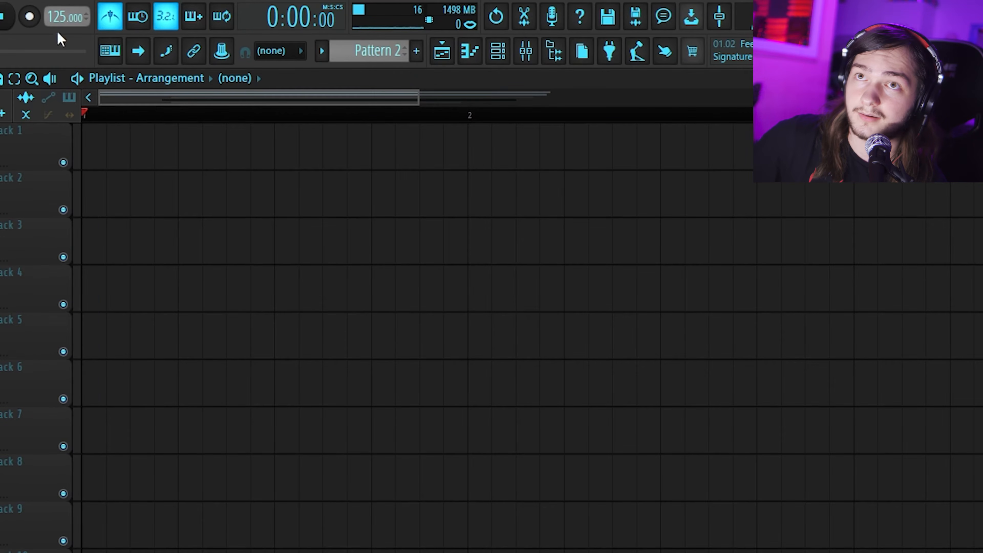
Step: Arm recording and record a guitar take on Track 1, leaving bar 1 empty as a lead-in before playing
left_click(29, 17)
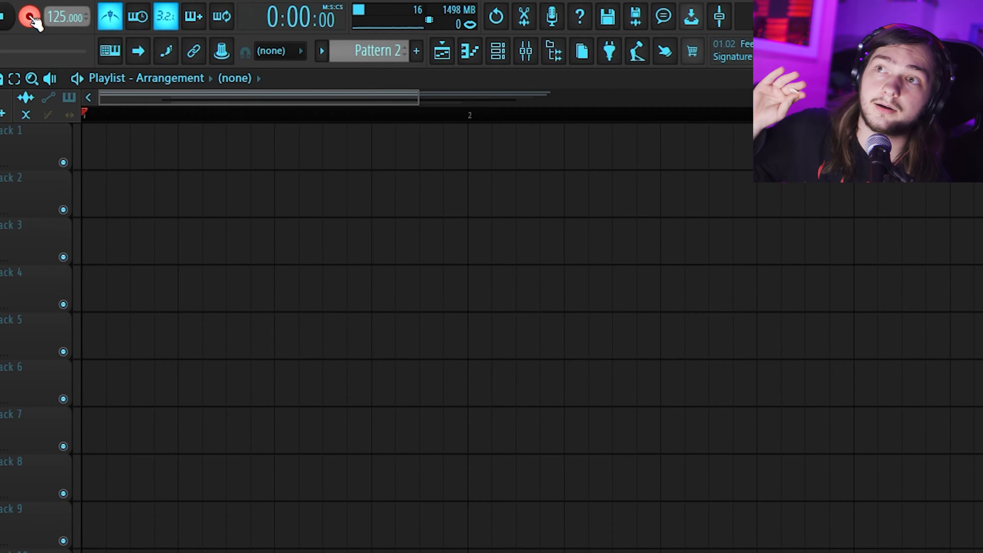
key("space")
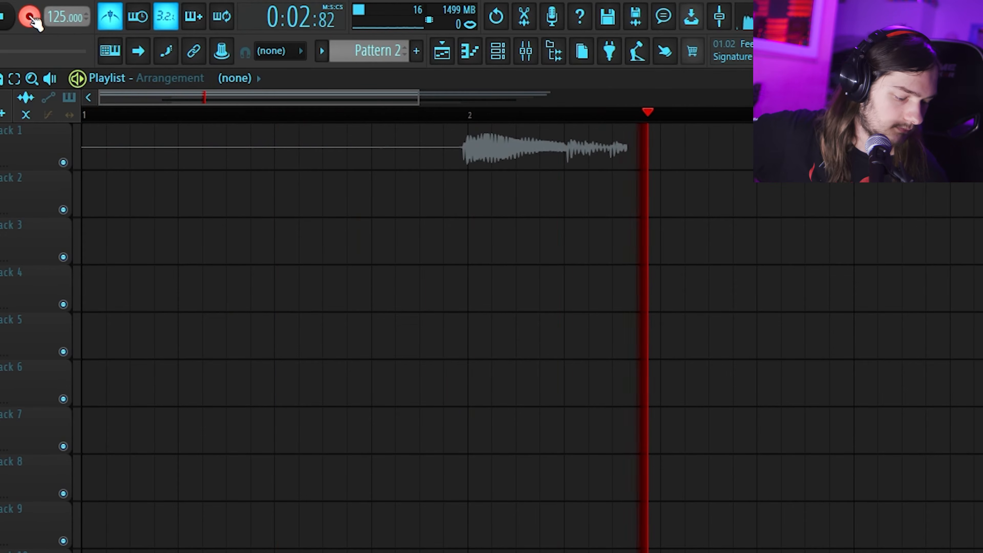
key("space")
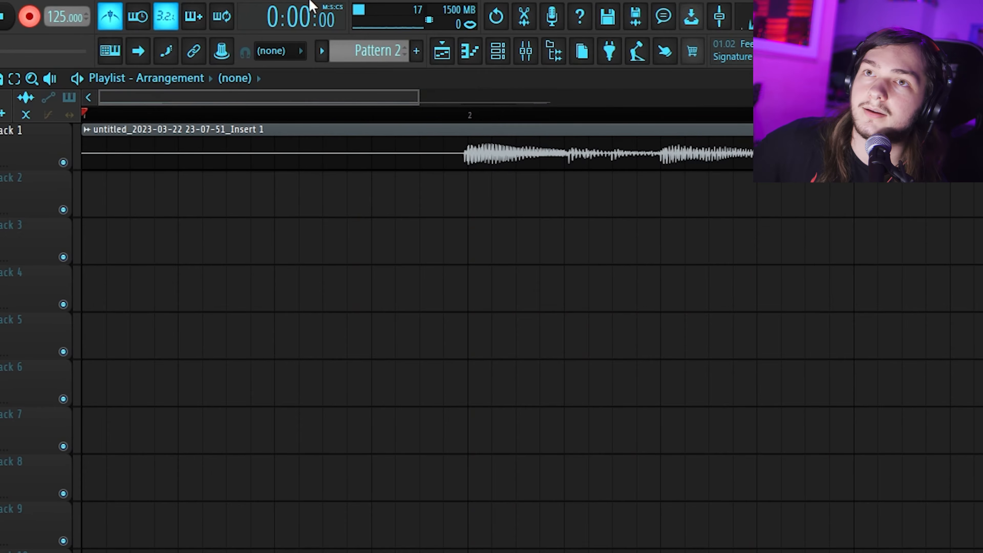
Step: Examine where the guitar waveform starts relative to bar 2 and play the take back
left_click_drag(412, 99, 204, 99)
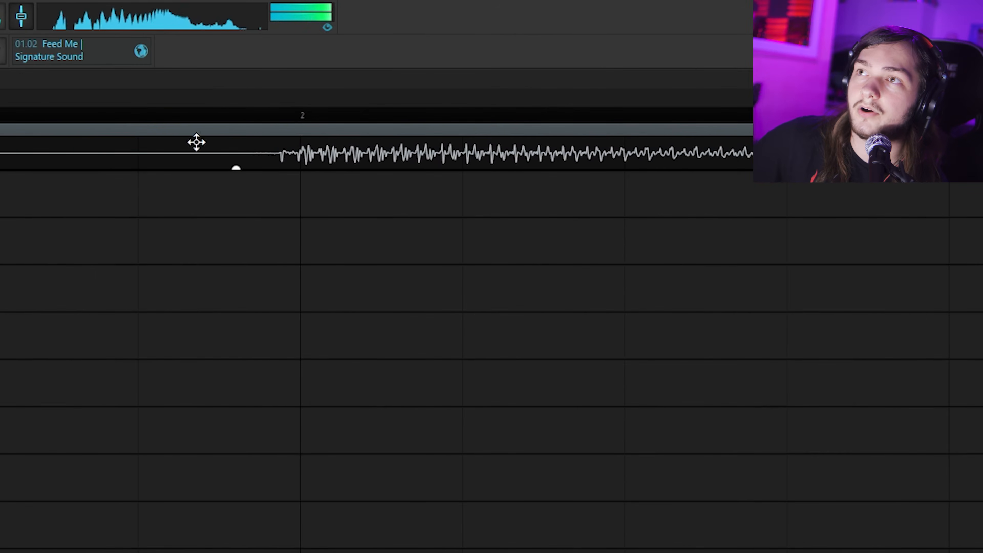
scroll(230, 156, "left", 3)
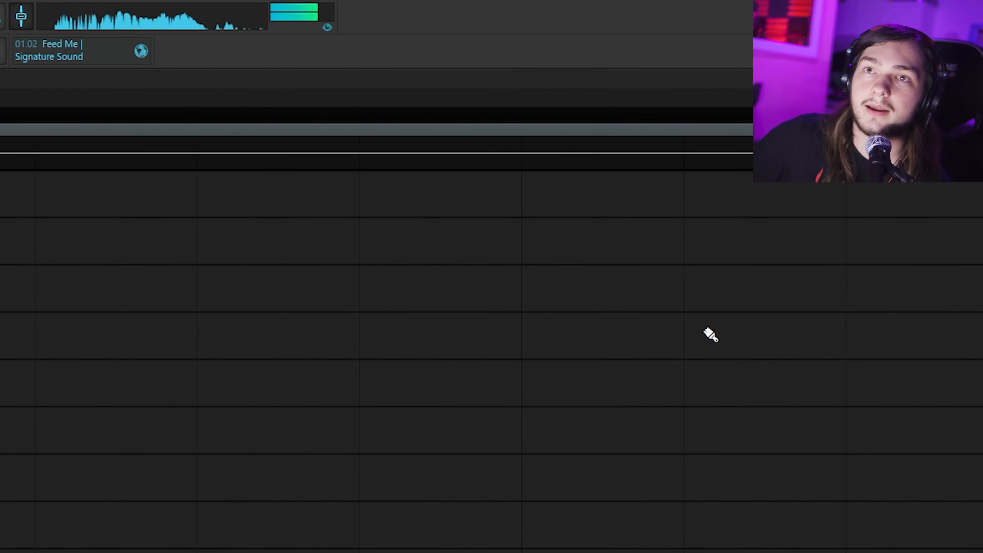
key("space")
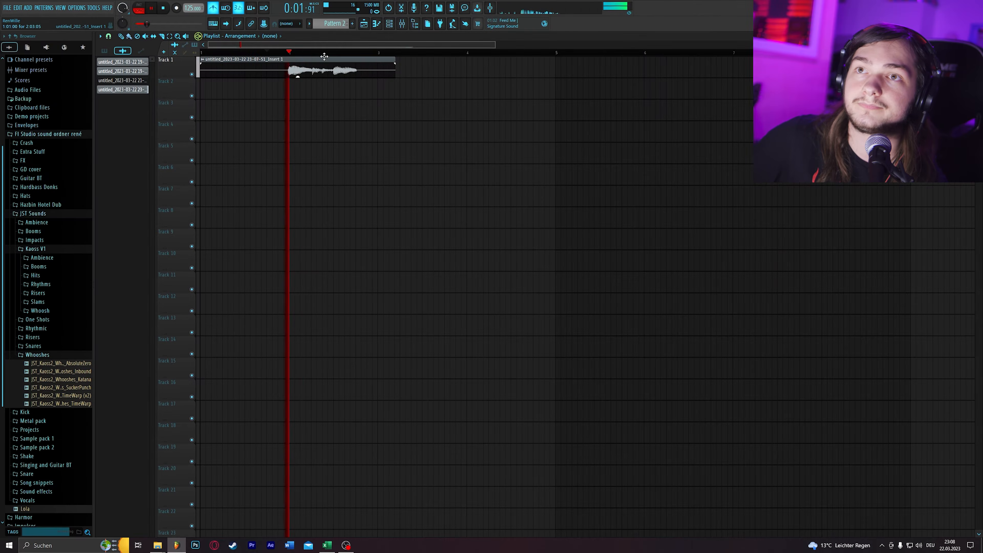
key("space")
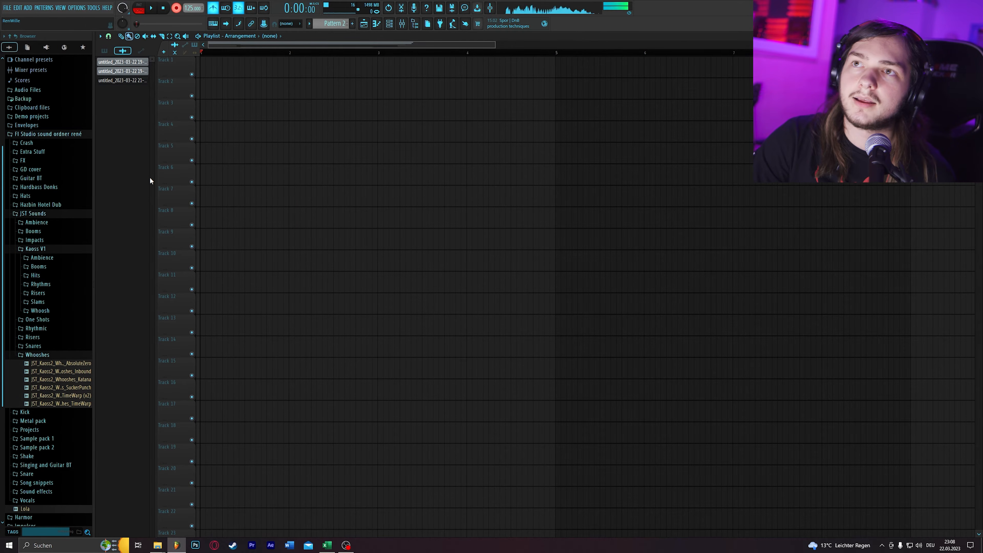
Step: Record the full guitar riff on Track 1, starting to play at bar 2
key("space")
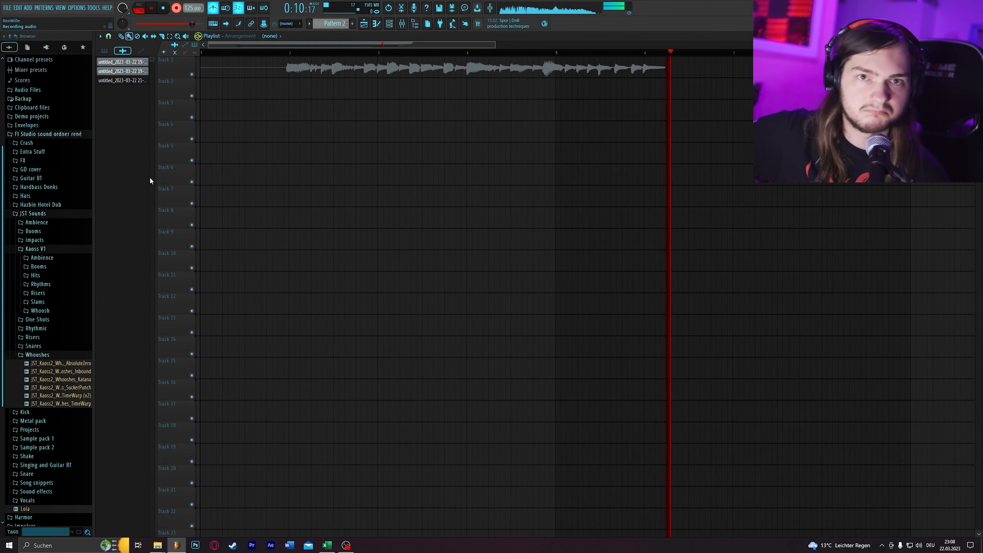
key("space")
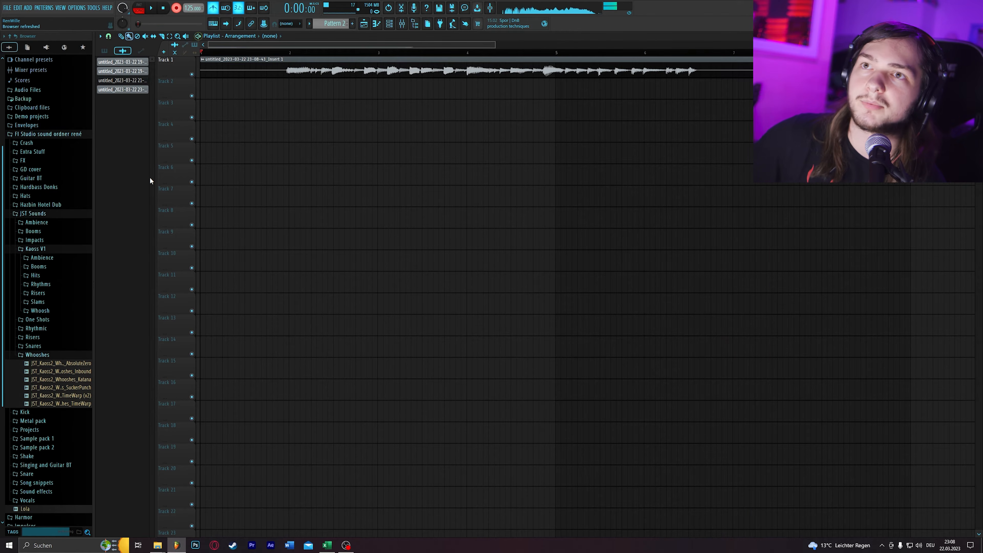
Step: Record a second take of the riff on Track 2 with Track 1 muted, disarm recording and unmute Track 1
left_click(192, 74)
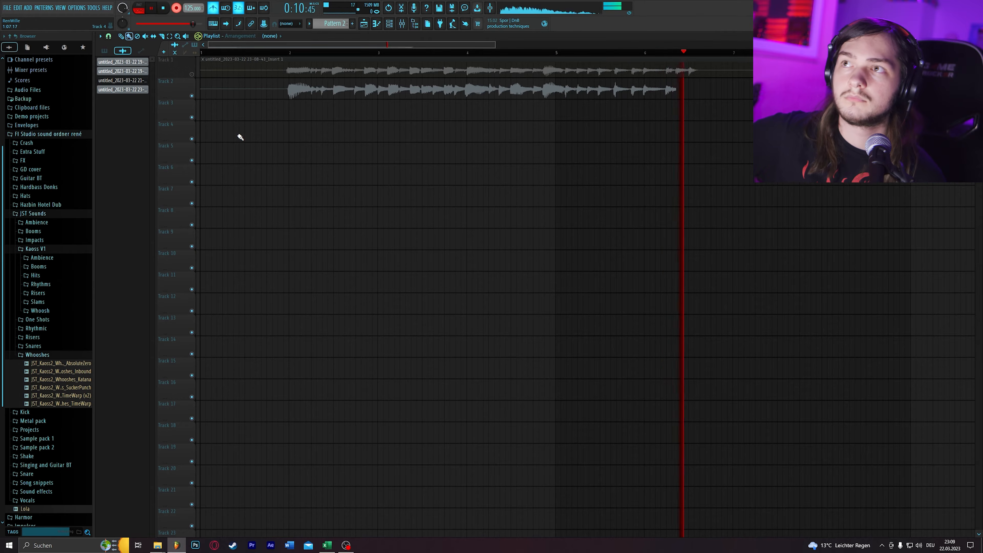
key("space")
left_click(182, 8)
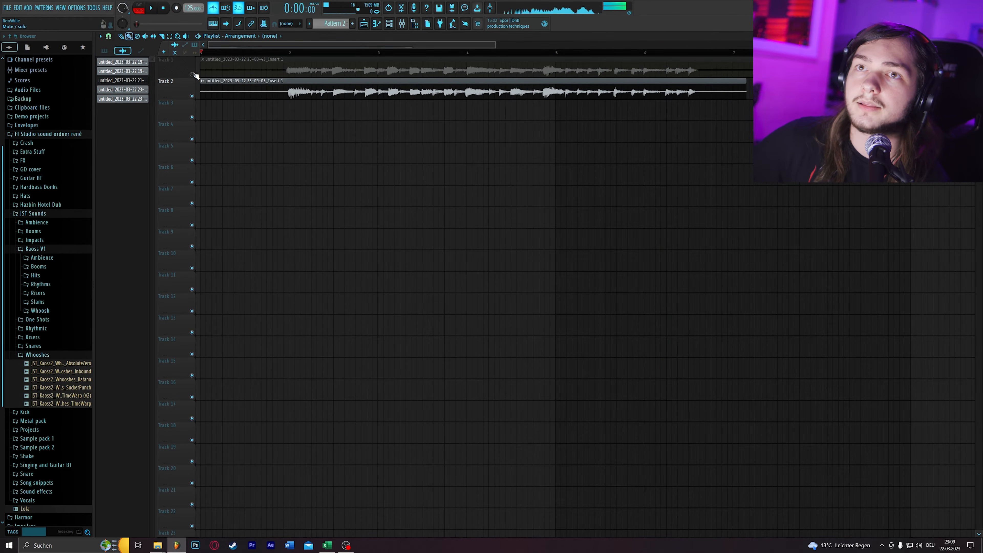
left_click(191, 74)
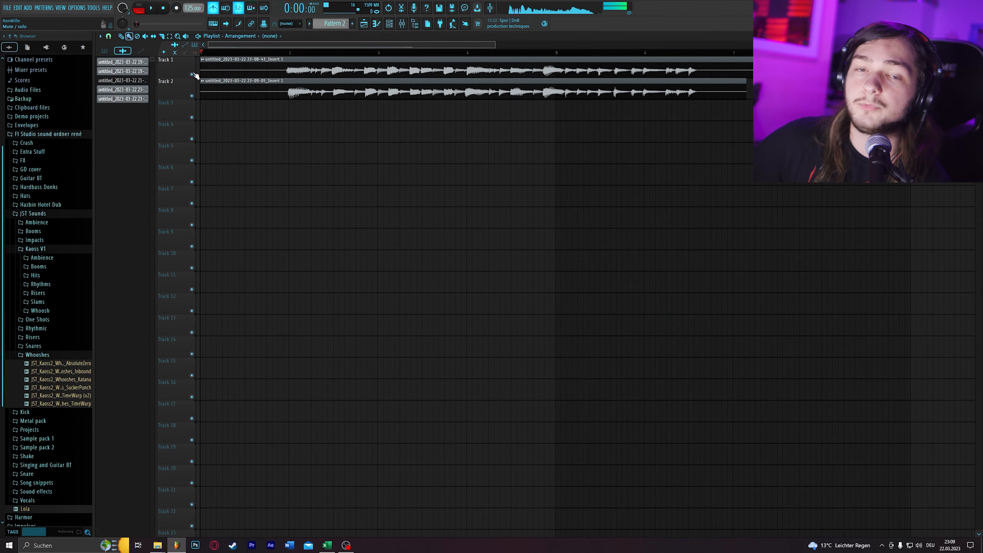
Step: Play back Track 1 alone from shortly before bar 2 with Track 2 muted, and unmute Track 2 when done
left_click(191, 96)
left_click(268, 52)
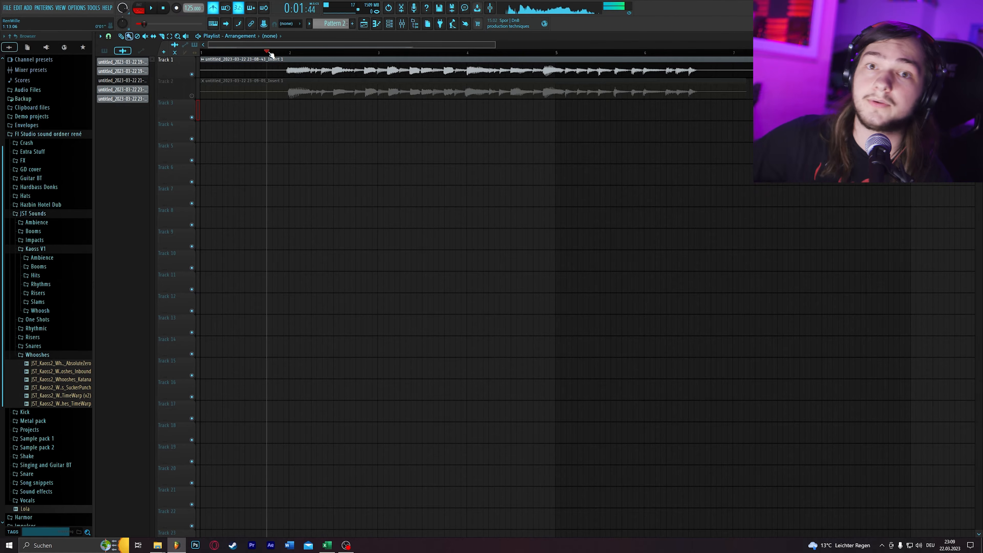
key("space")
key("space")
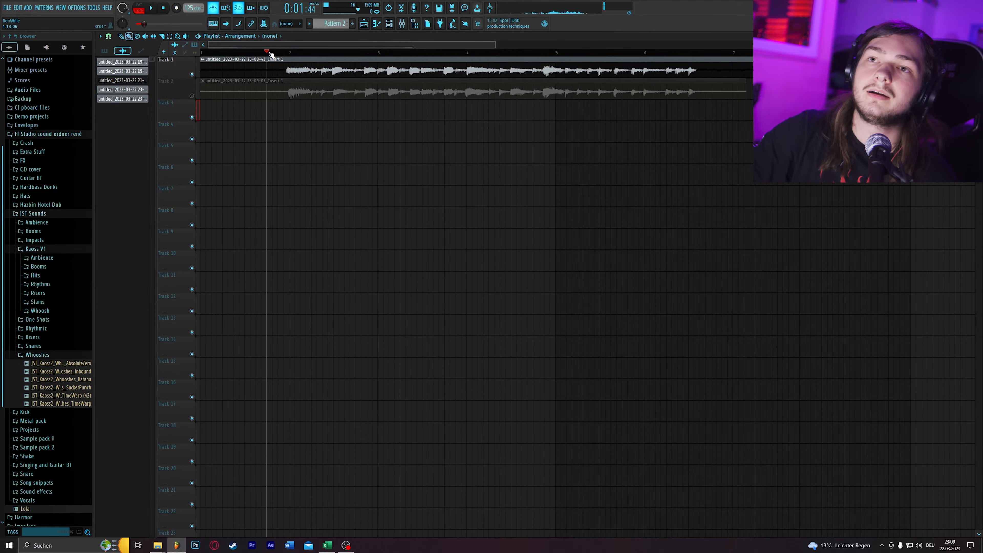
left_click(193, 96)
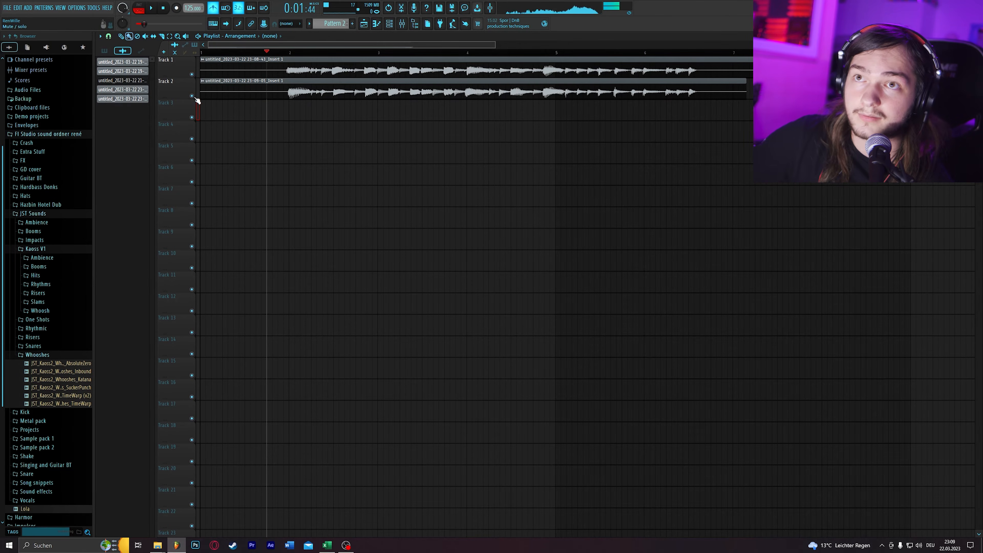
Step: Pan the Track 1 guitar clip left and the Track 2 clip to the opposite side, and play both together with the metronome off
double_click(298, 65)
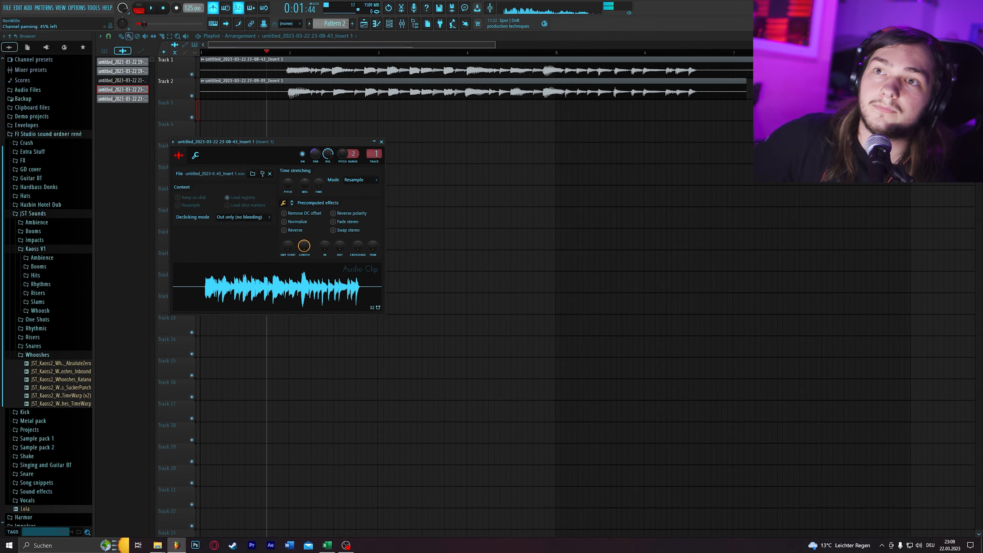
double_click(277, 87)
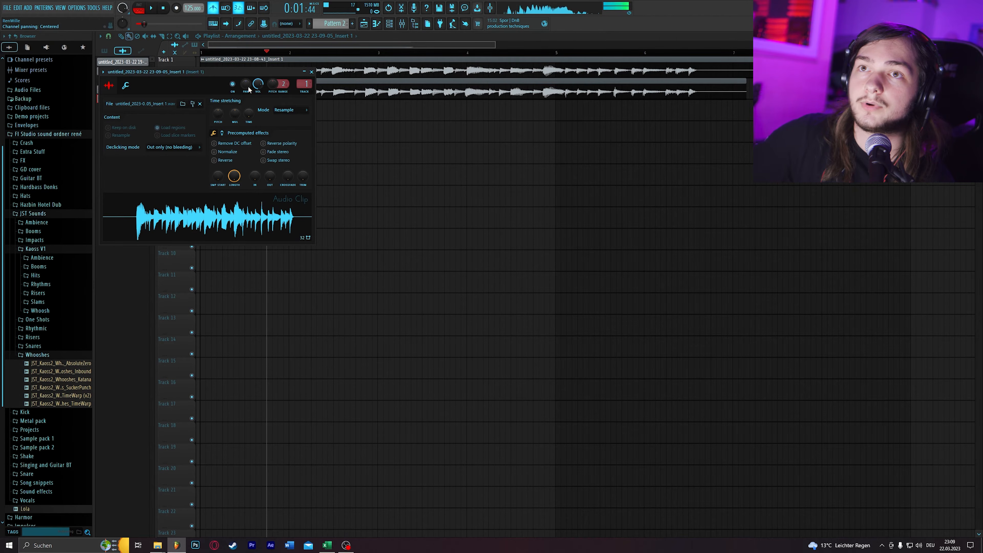
left_click(312, 72)
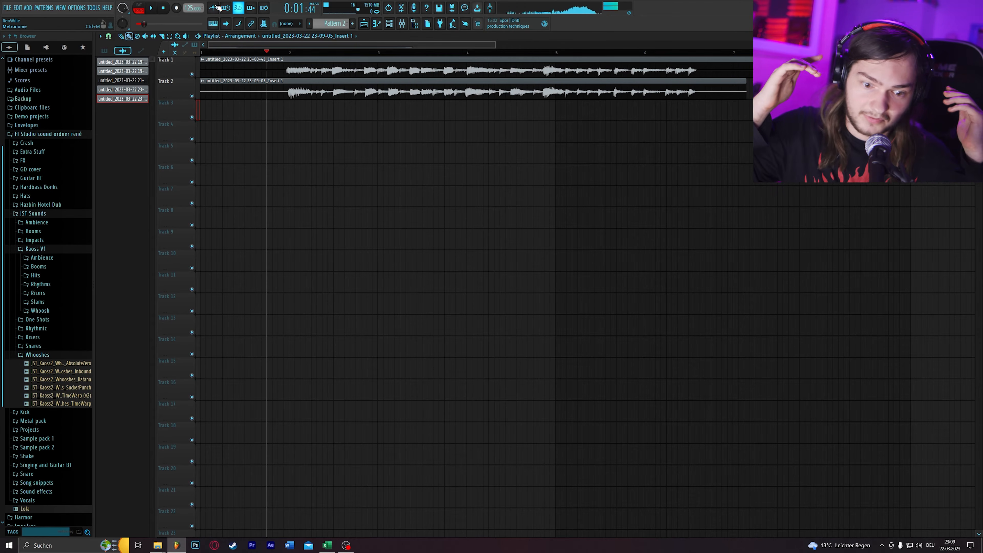
key("space")
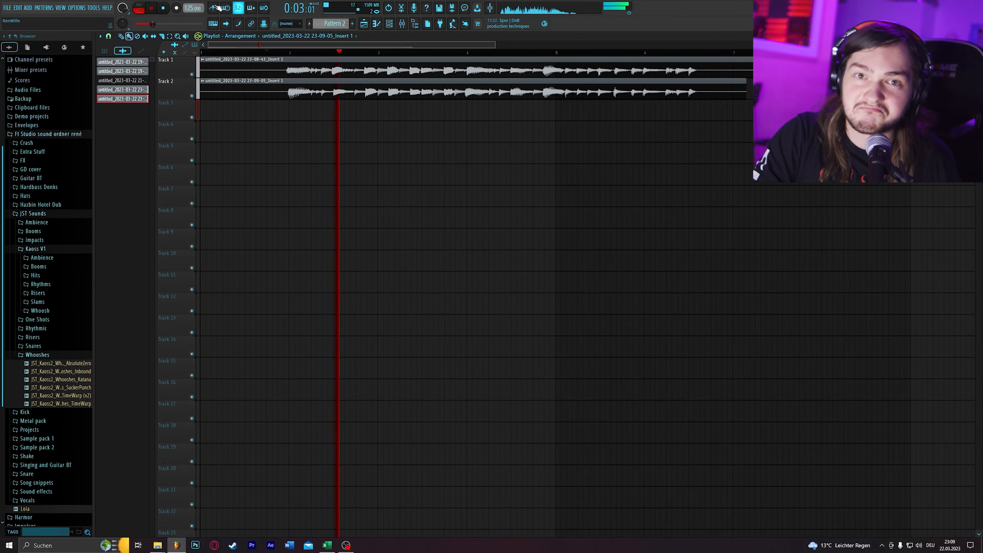
key("space")
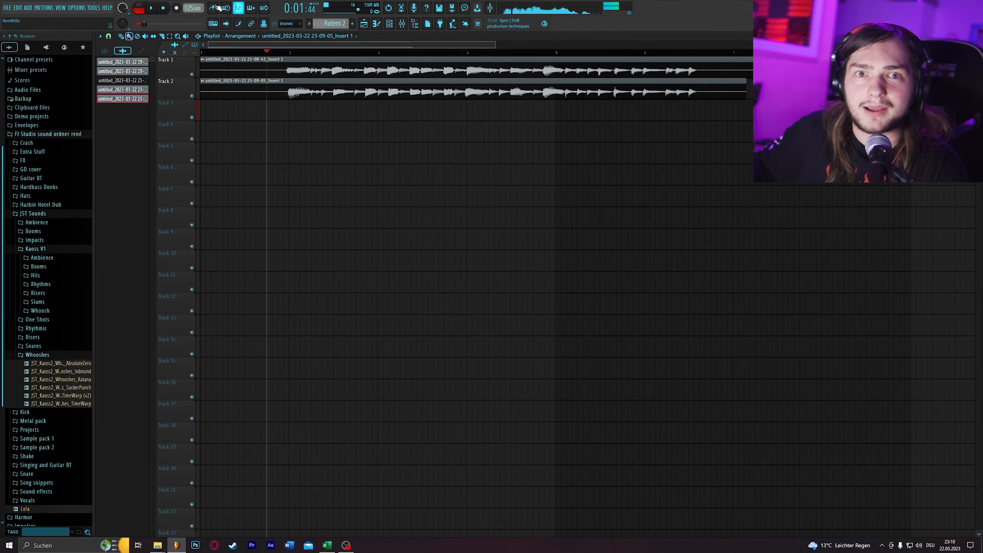
Step: Load the Emissary amp plugin into slot 2 of mixer Insert 1 and play the guitar takes through it
key("F9")
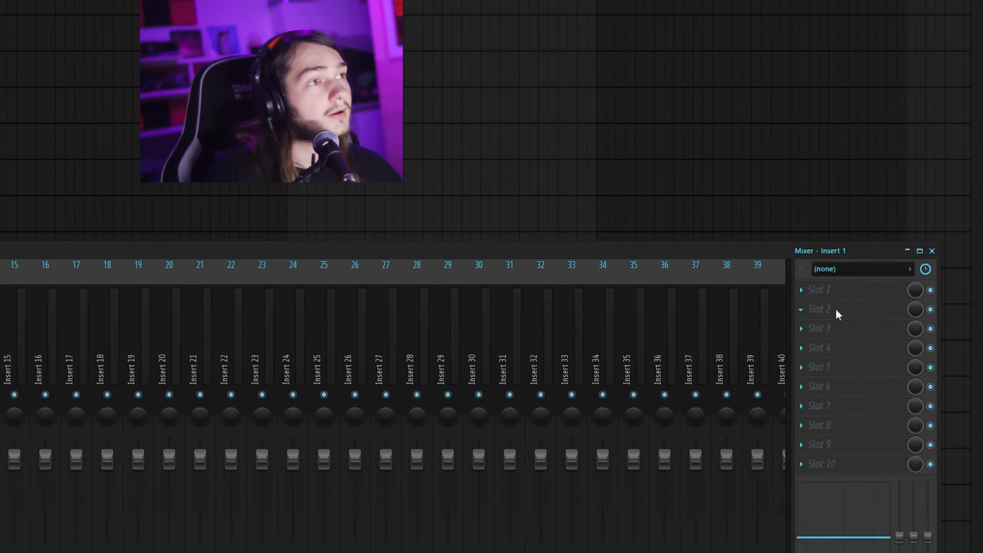
left_click(885, 295)
mouse_move(884, 305)
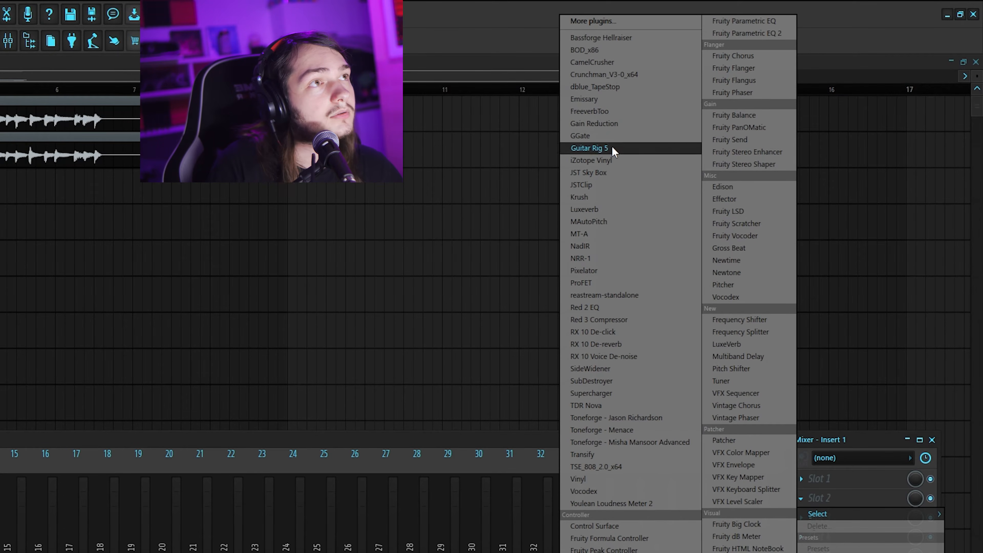
left_click(612, 99)
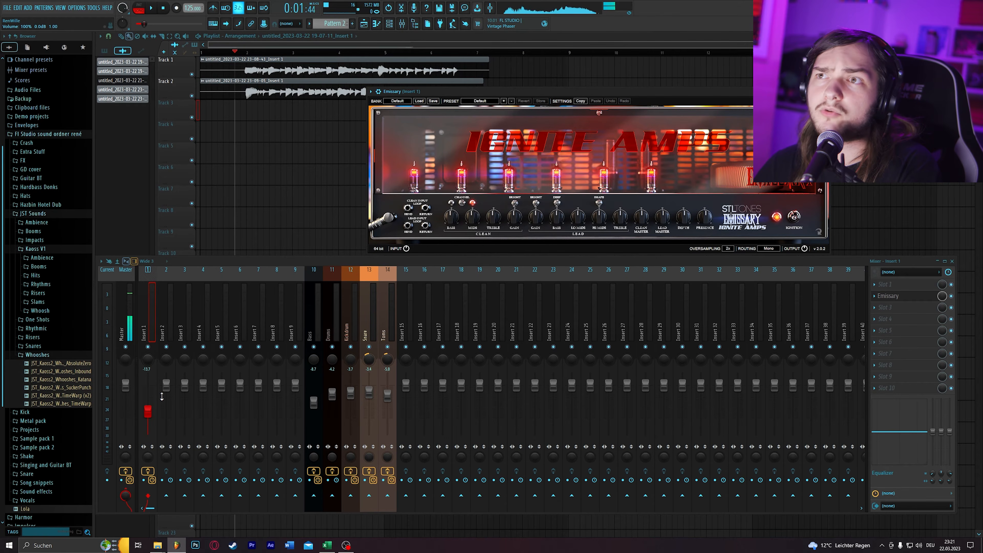
key("space")
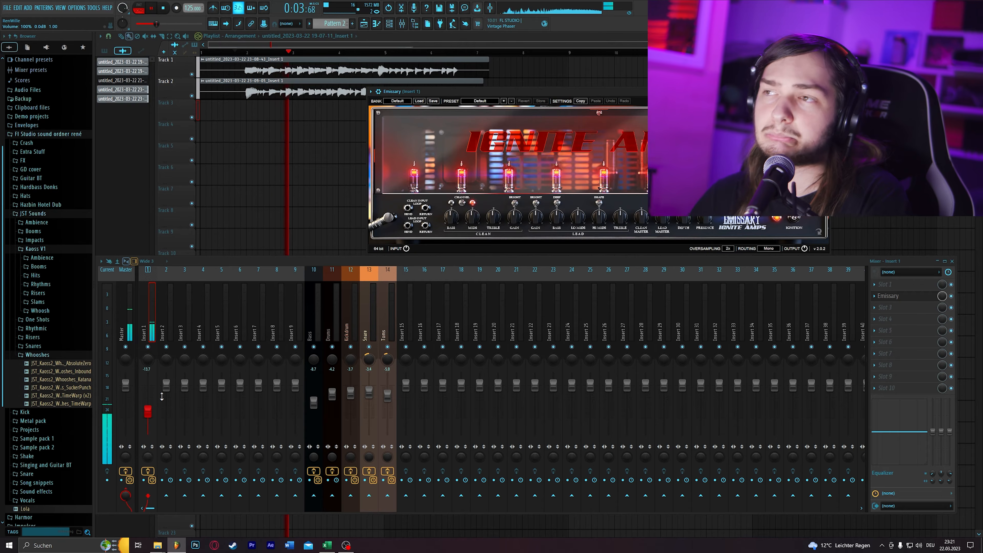
key("space")
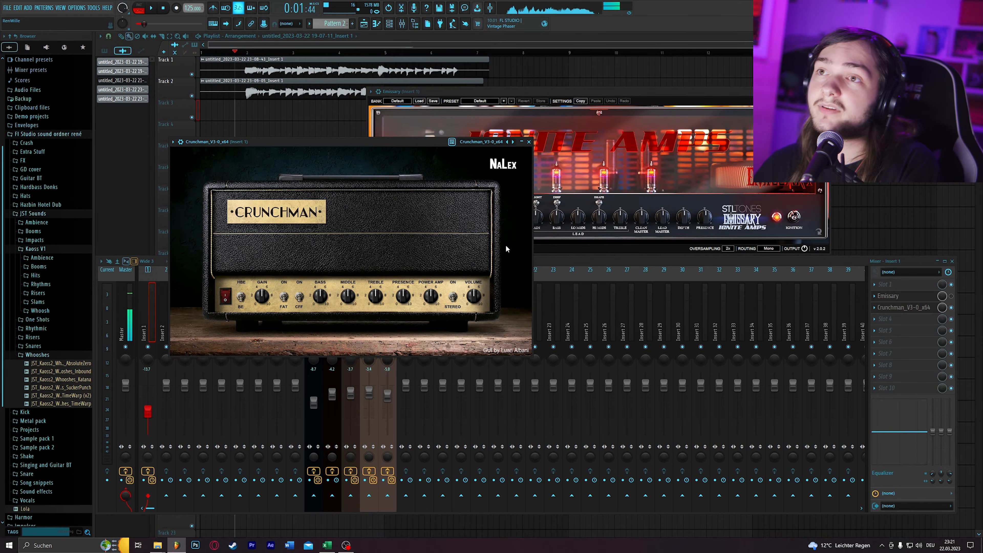
Step: Play the guitar takes through the Crunchman amp, stop playback and close the amp's window
key("space")
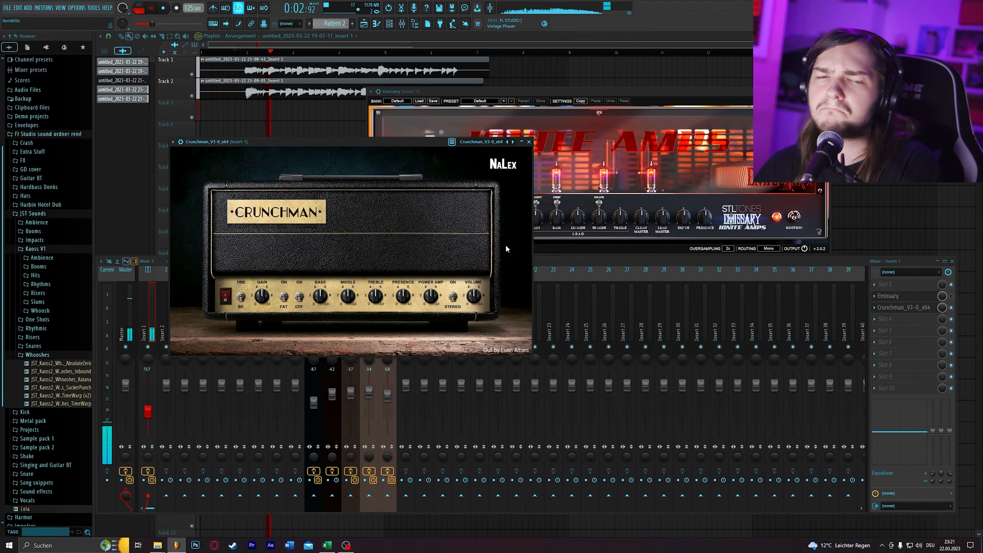
key("space")
left_click(529, 143)
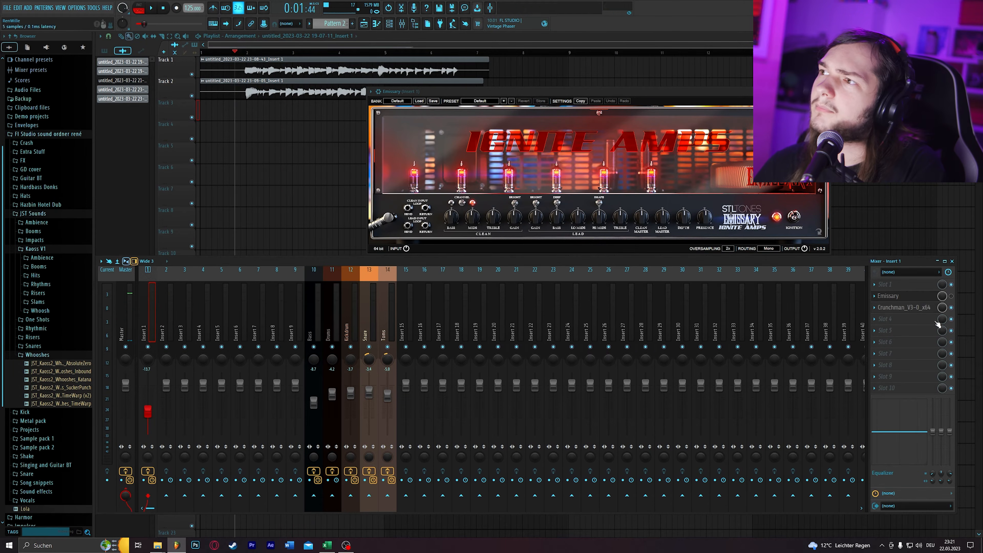
Step: Load the ProFET preamp plugin into slot 4 of mixer Insert 1 and play the guitar takes through it
left_click(910, 322)
mouse_move(884, 328)
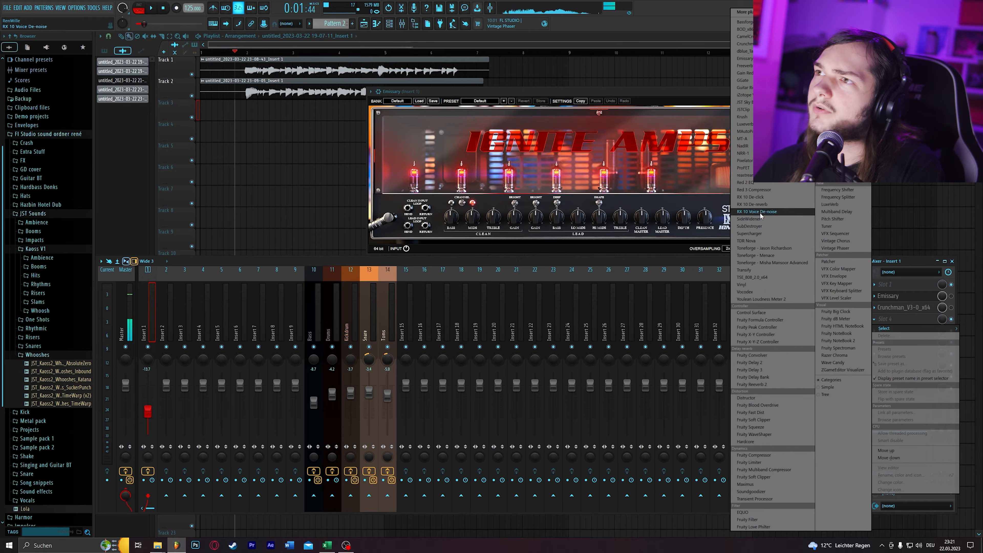
left_click(744, 168)
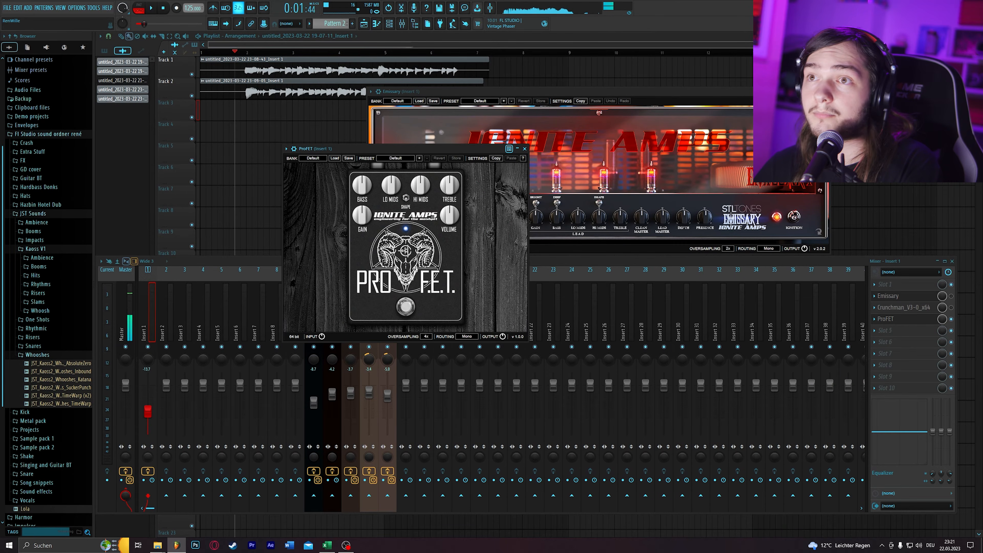
key("space")
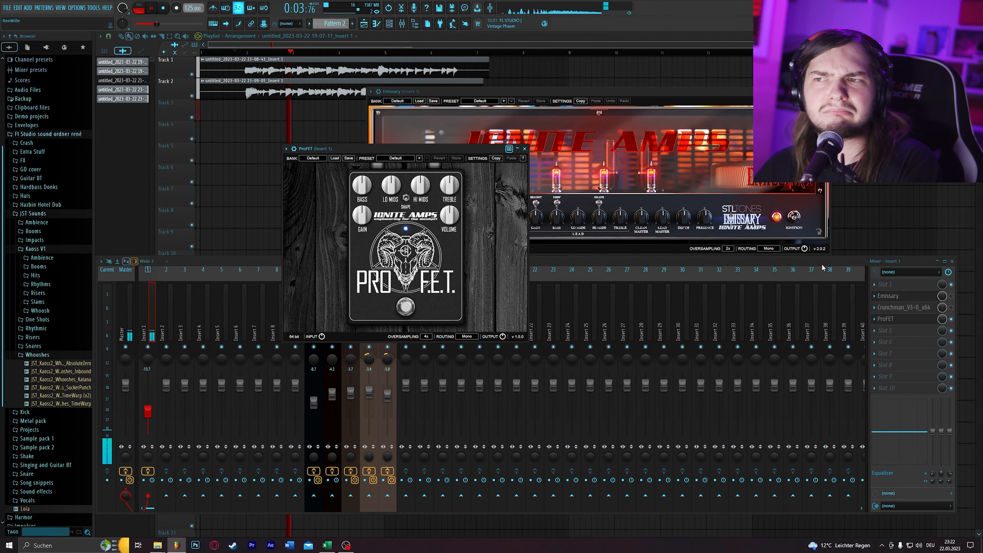
key("space")
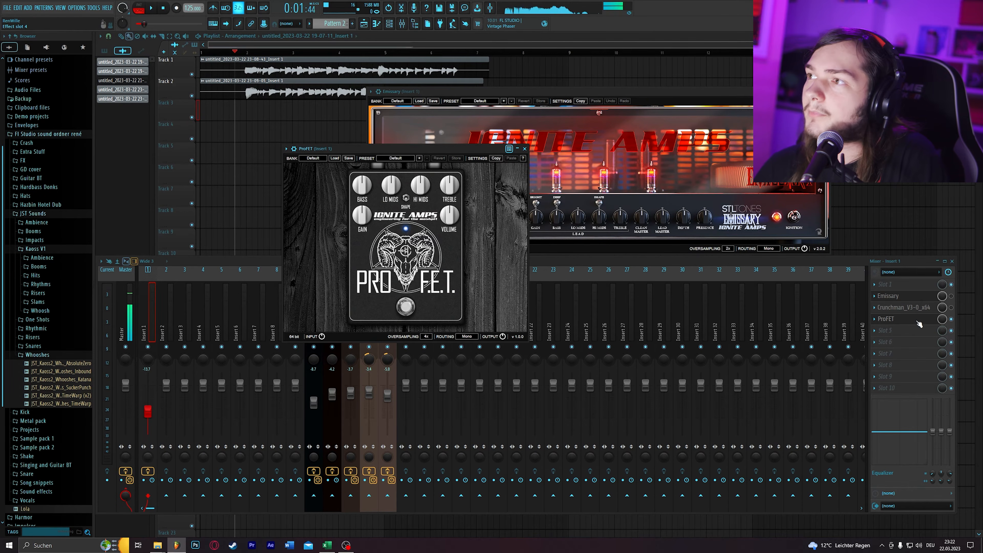
Step: Load NadIR into slot 5 of Insert 1 and load ML Sound Lab's BEST IR IN THE WORLD into both of its cabinets
left_click(890, 318)
left_click(890, 296)
left_click(886, 330)
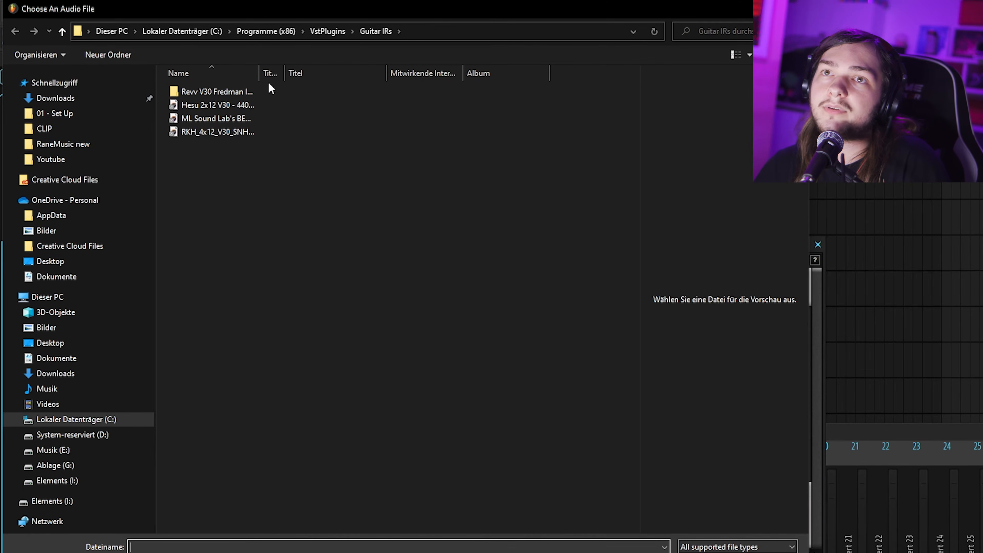
left_click_drag(259, 73, 330, 77)
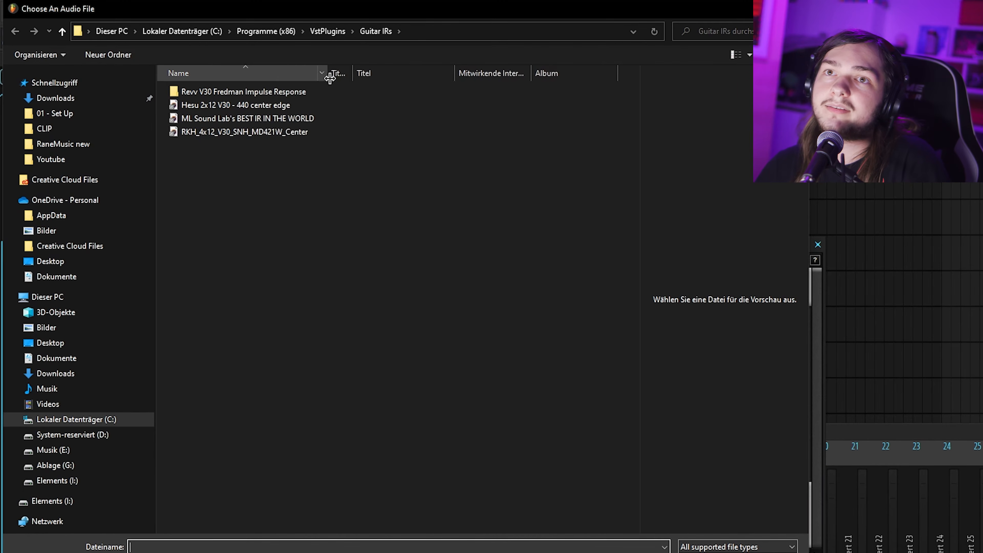
double_click(245, 119)
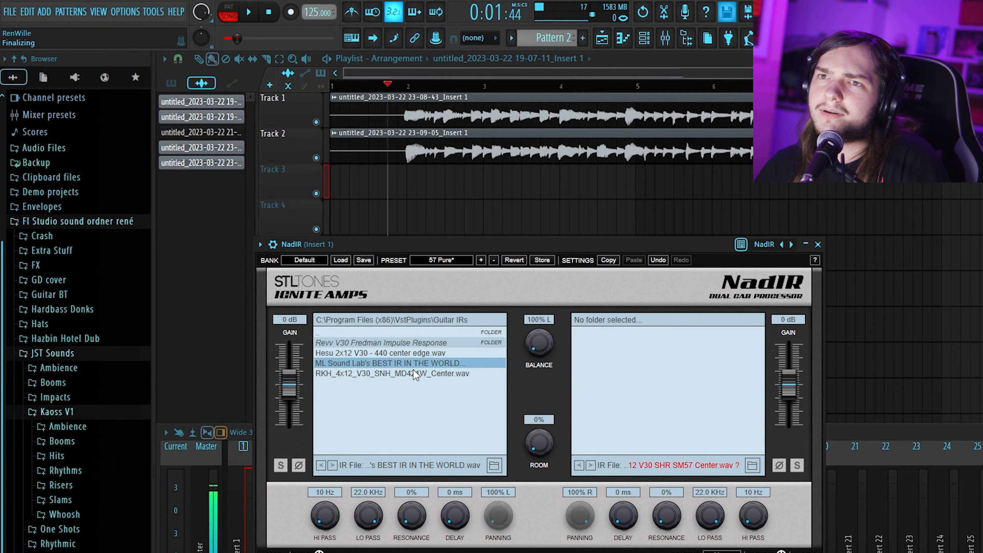
left_click(752, 465)
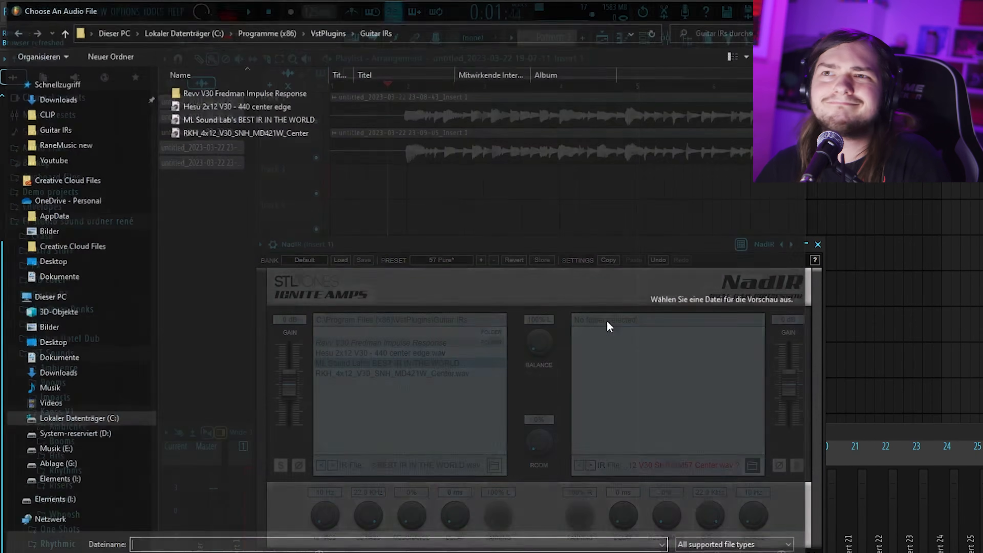
double_click(245, 118)
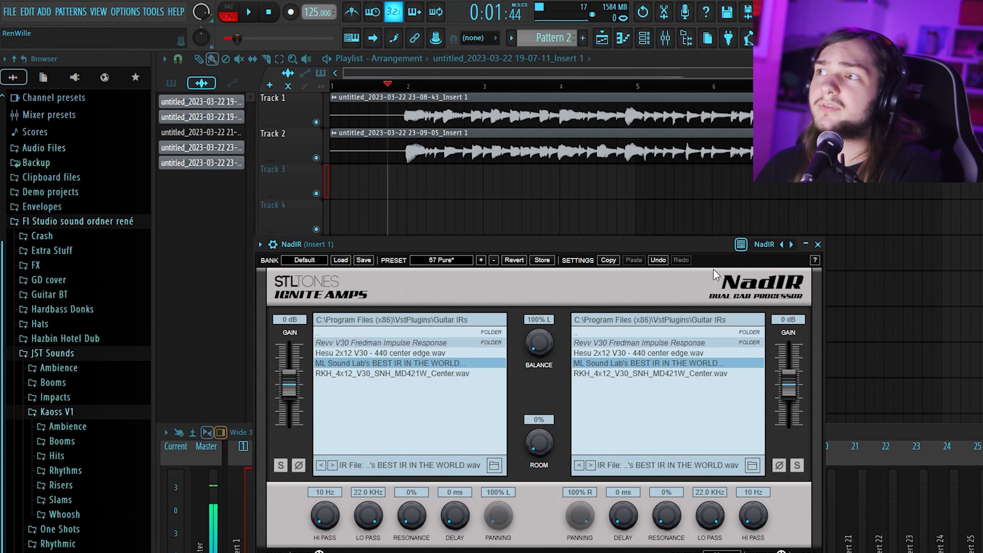
Step: Play the takes through NadIR while raising the Insert 1 mixer fader to 100% (0.0 dB), and stop playback
key("space")
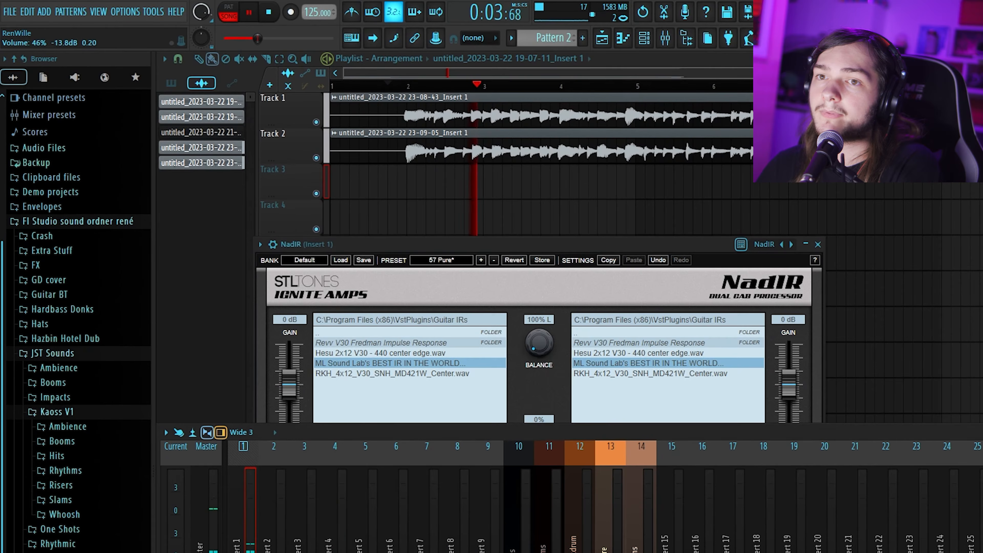
left_click_drag(262, 38, 279, 39)
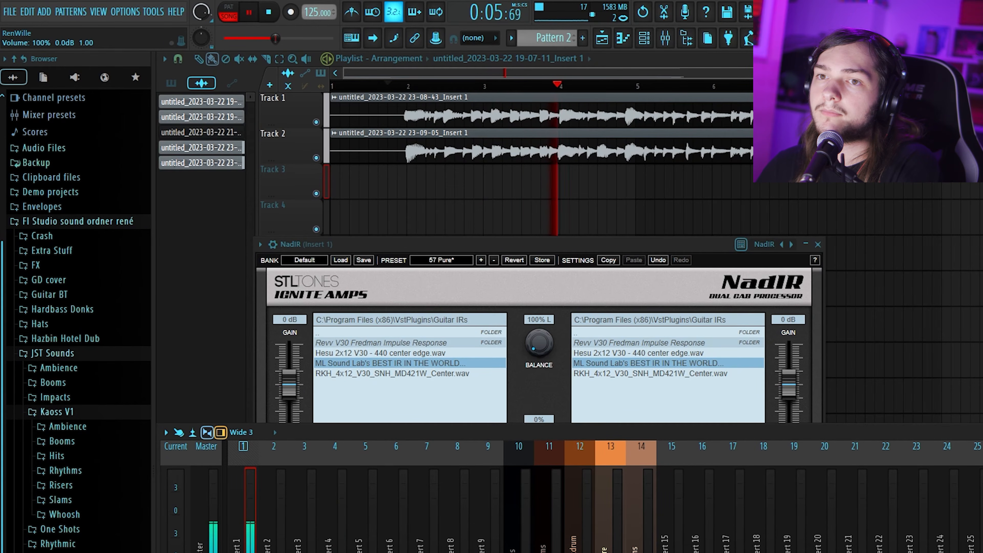
left_click(529, 242)
key("space")
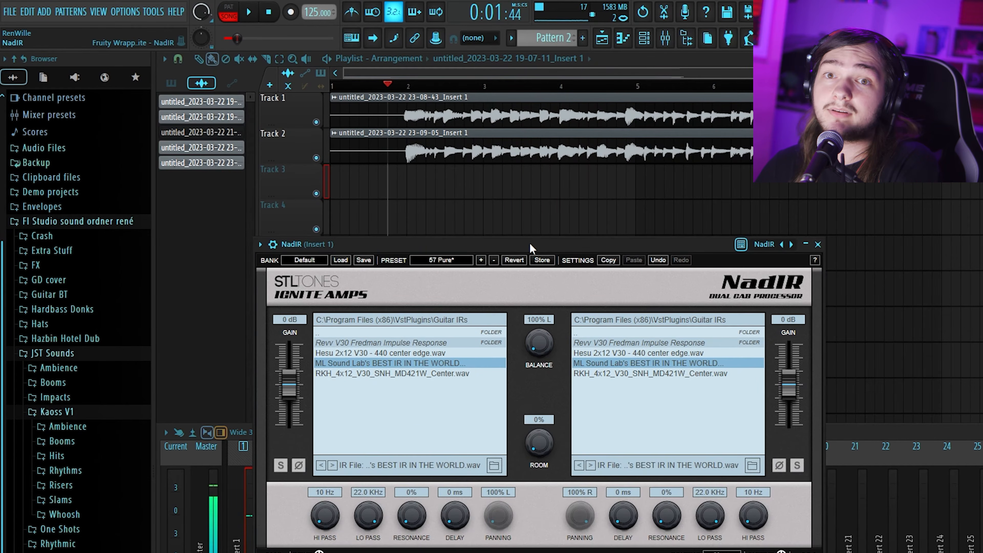
Step: Switch both NadIR cabinets to RKH_4x12_V30_SNH_MD421W_Center.wav and play the guitar takes through them
left_click_drag(529, 242, 745, 244)
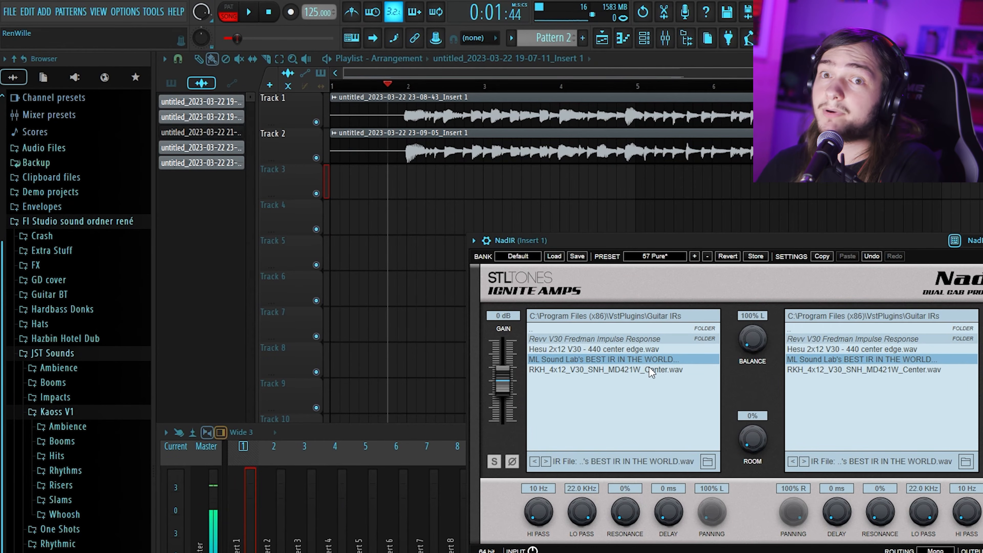
left_click(657, 372)
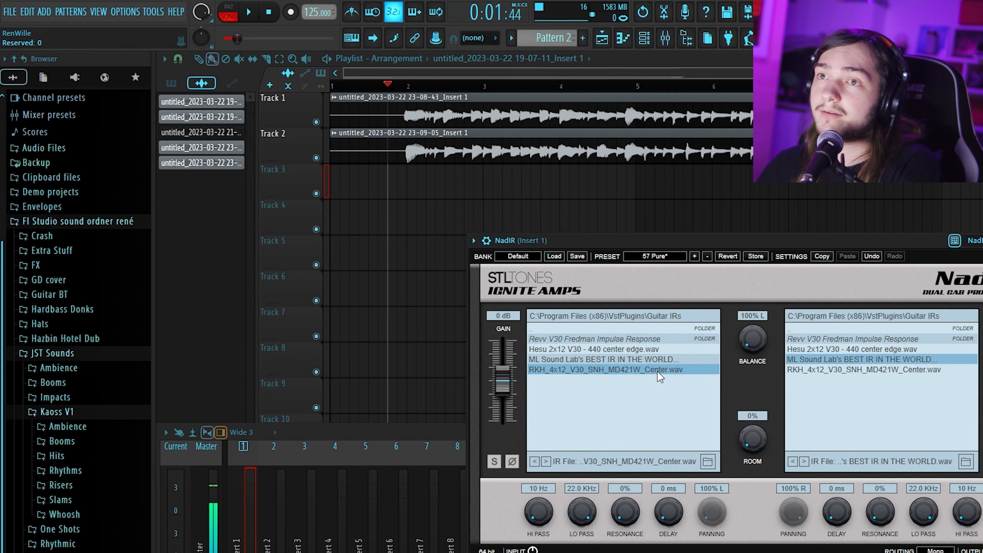
left_click(871, 370)
key("space")
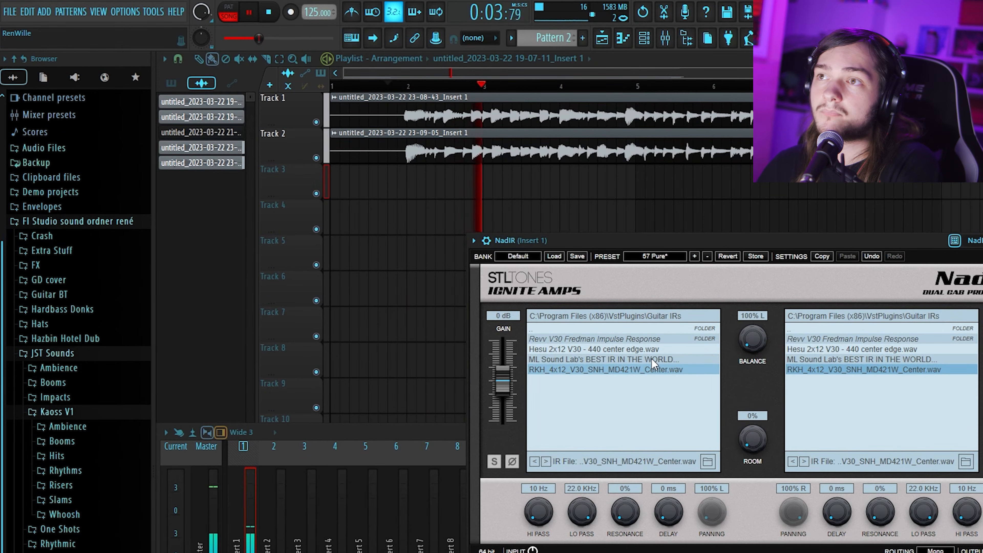
key("space")
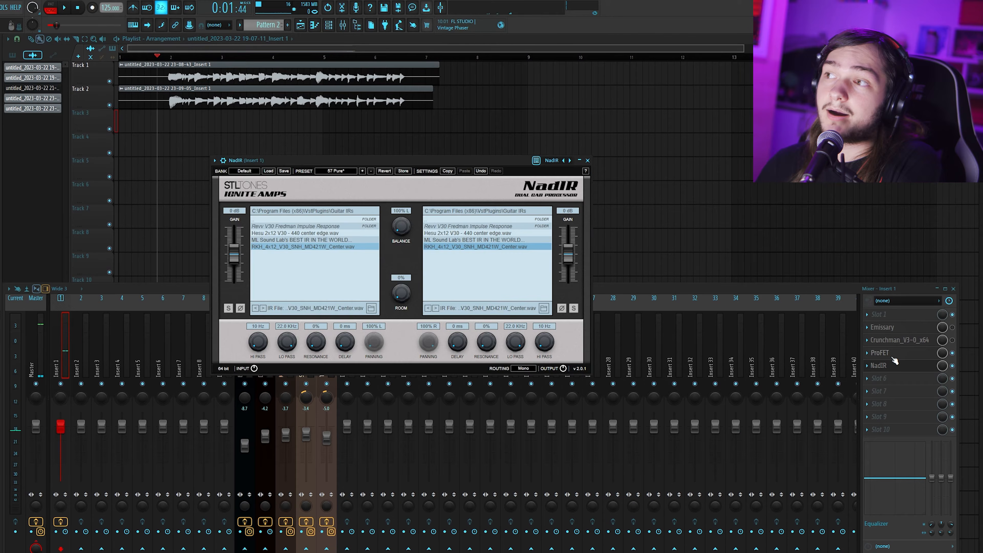
Step: During playback with ProFET beside NadIR, audition ML Sound Lab's BEST IR and settle both cabinets on Hesu 2x12 V30 - 440 center edge.wav
left_click(886, 353)
left_click_drag(359, 164, 418, 151)
key("space")
left_click(385, 231)
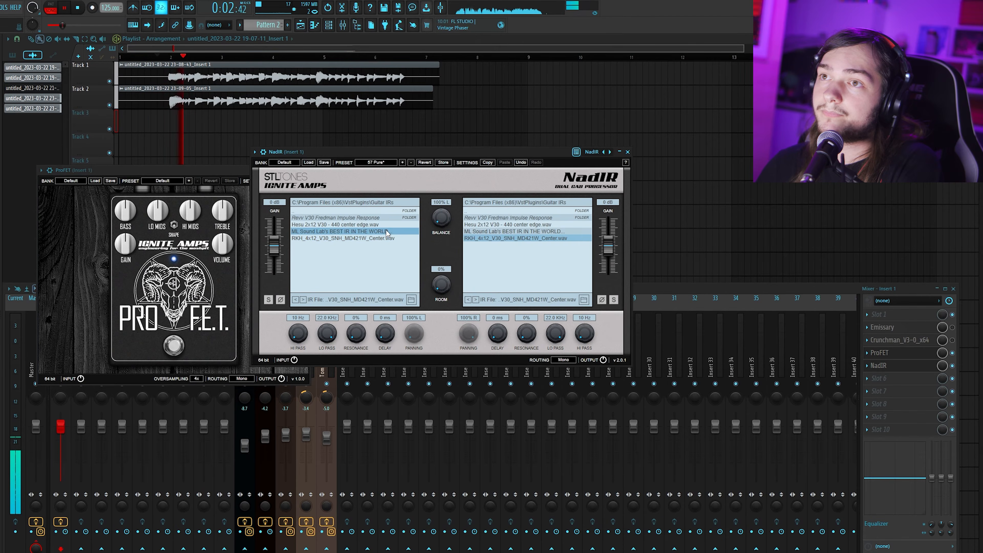
left_click(497, 232)
left_click(498, 225)
left_click(366, 224)
key("space")
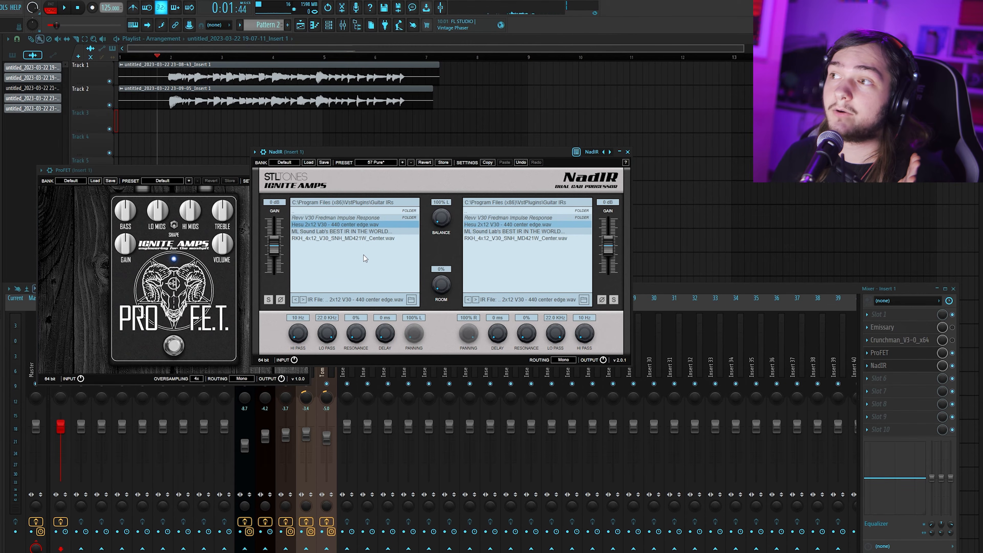
Step: Close the amp and preamp plugin windows, bypass ProFET and keep NadIR's window open over the playlist
left_click(922, 332)
left_click(922, 340)
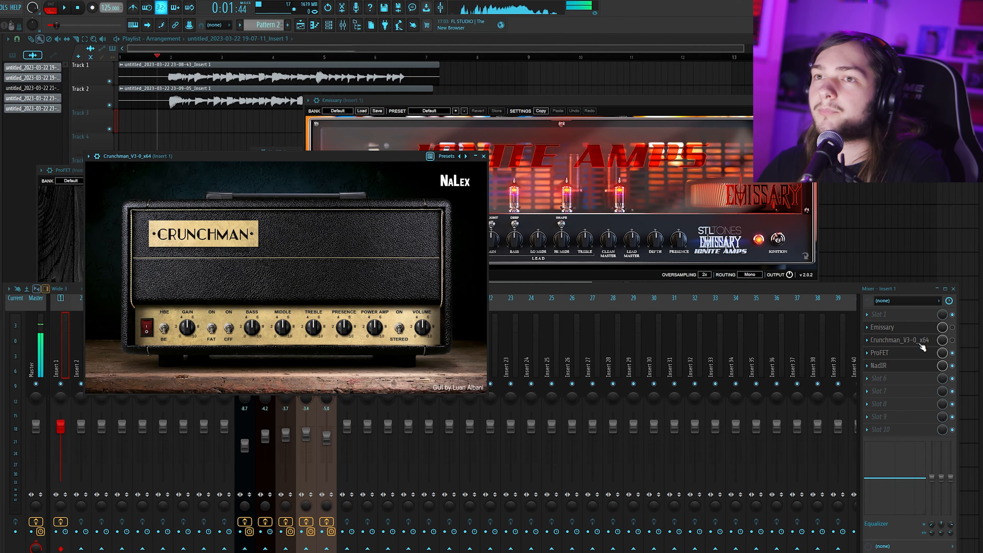
left_click(923, 340)
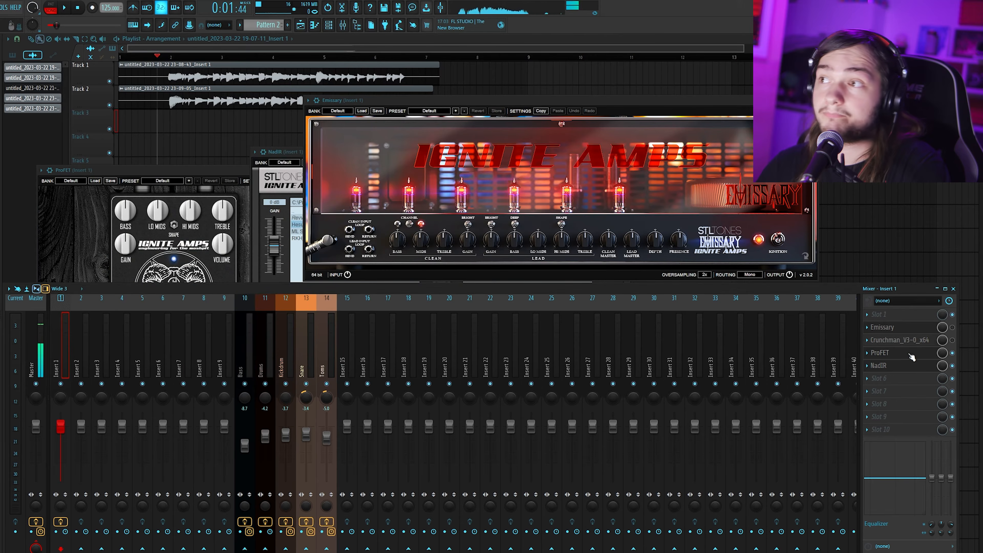
left_click(912, 353)
left_click_drag(481, 151, 467, 139)
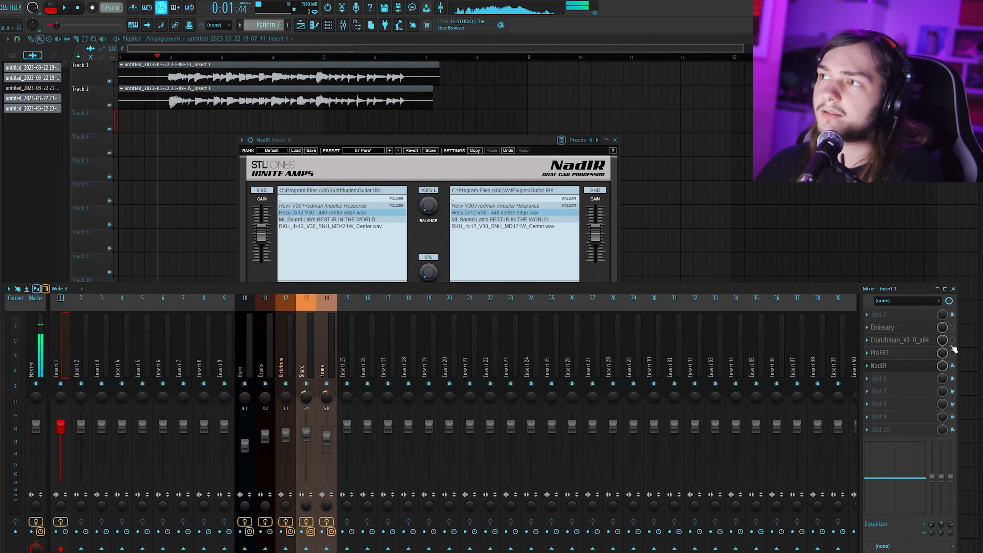
Step: Enable the Emissary amp on Insert 1 and play the guitar takes through it and the NadIR cabinets
left_click(952, 327)
key("space")
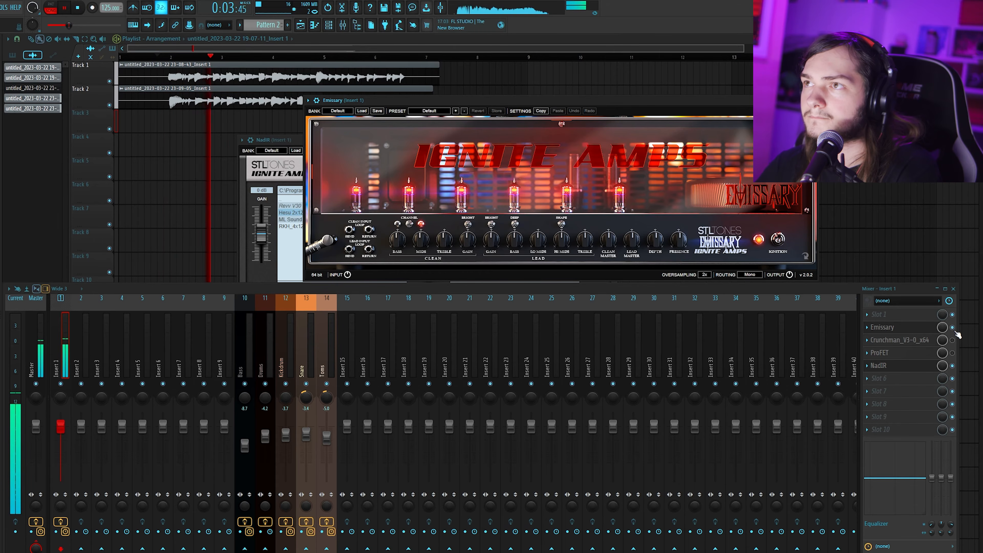
key("space")
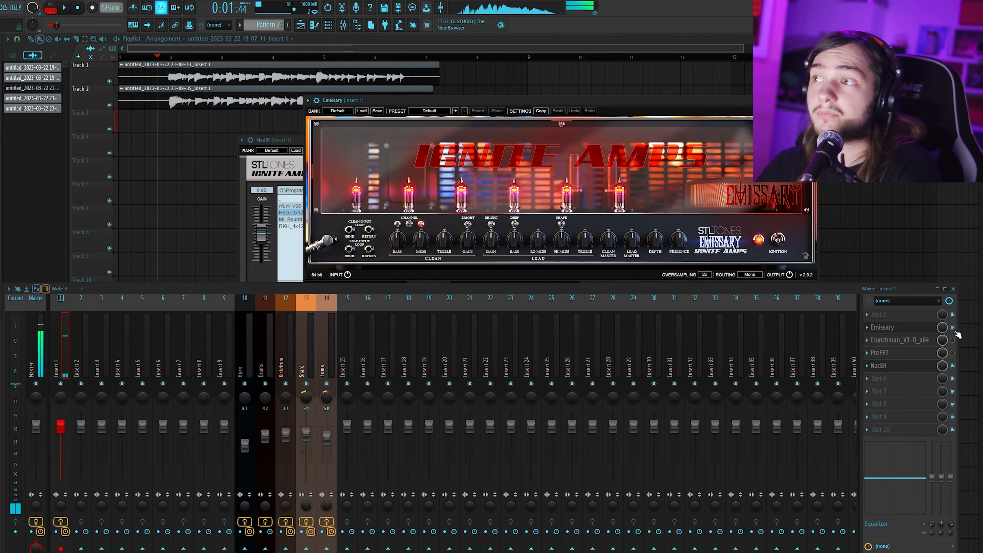
Step: Bypass Emissary, enable Crunchman on Insert 1 and play the guitar takes through it
left_click(933, 340)
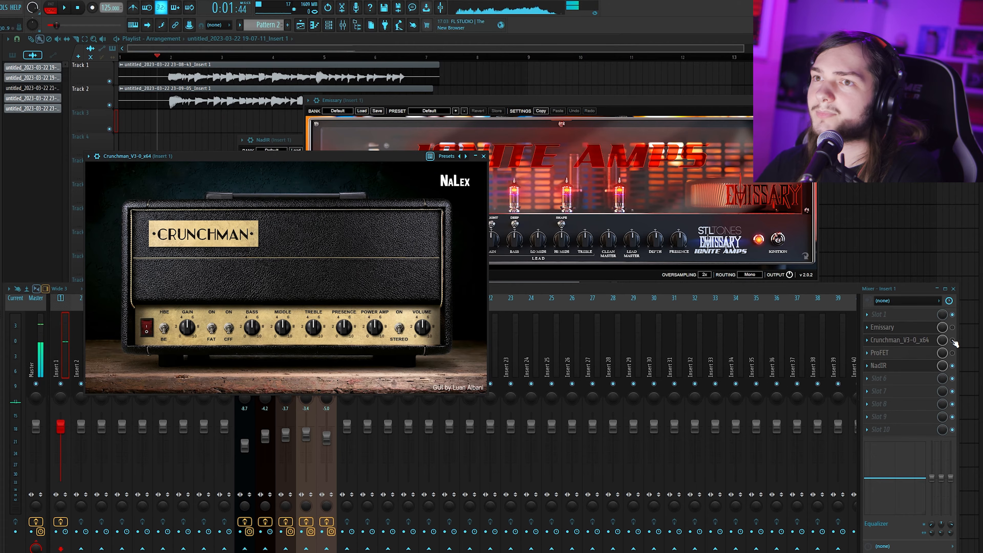
left_click(953, 341)
key("space")
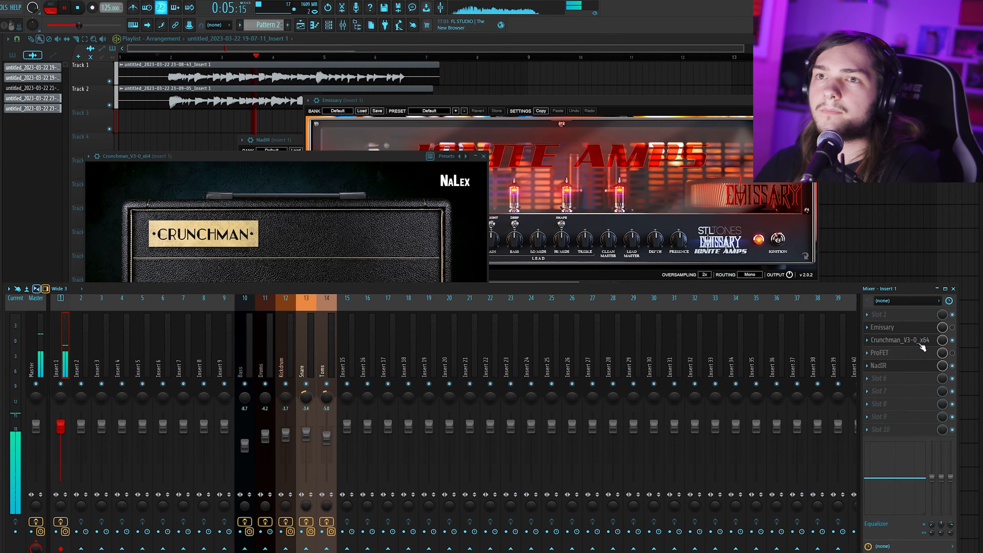
left_click(341, 187)
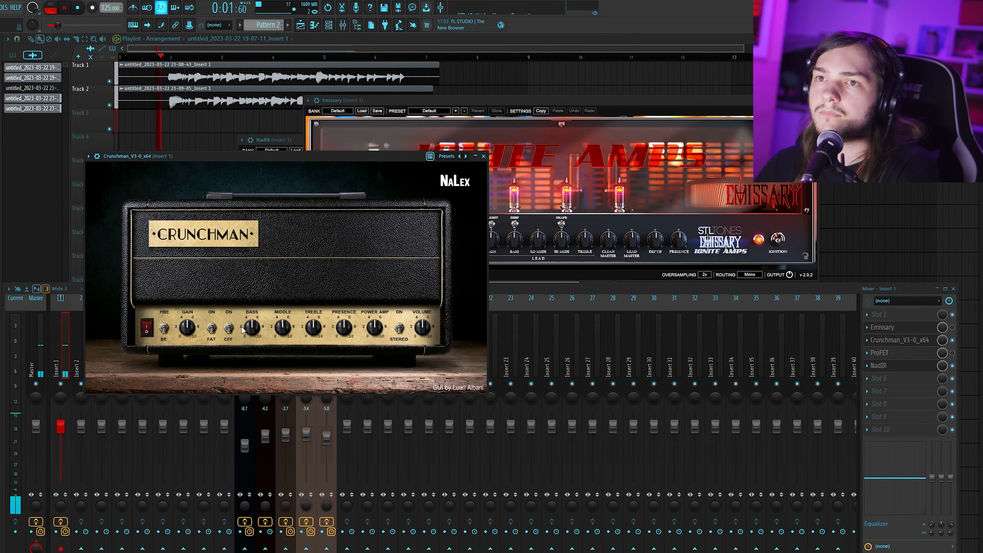
Step: Bypass Crunchman, play the takes through ProFET and turn up its volume knob during playback
left_click(901, 340)
left_click(904, 353)
key("space")
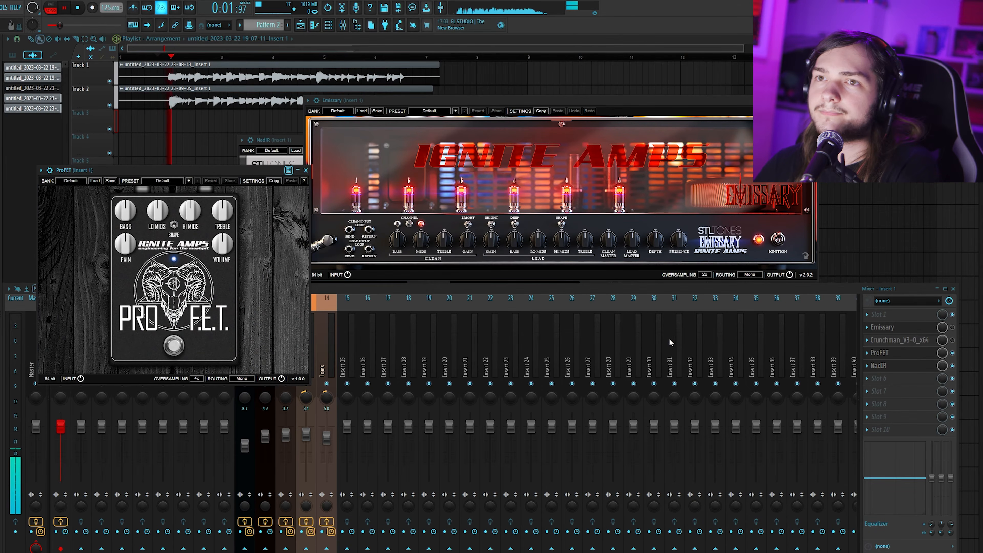
left_click_drag(222, 241, 231, 245)
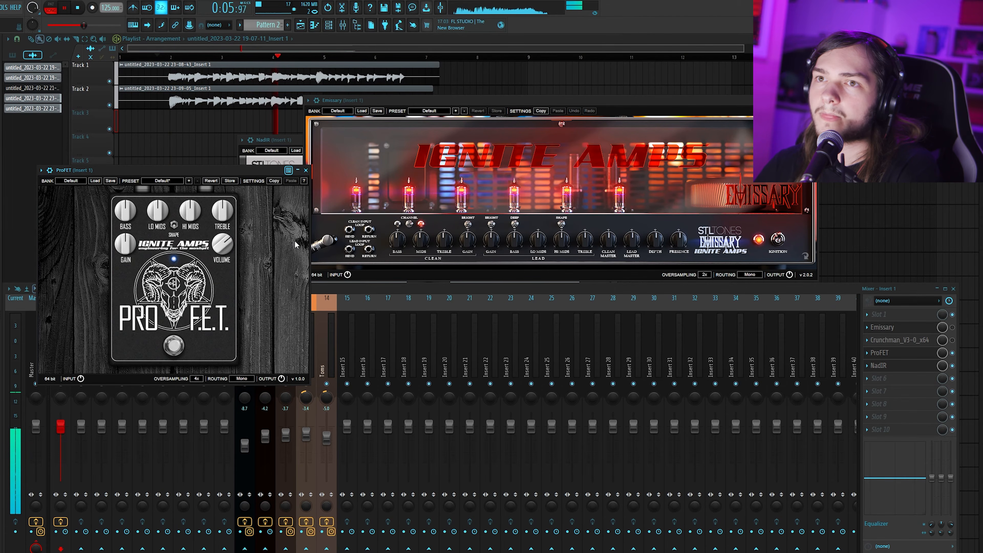
key("space")
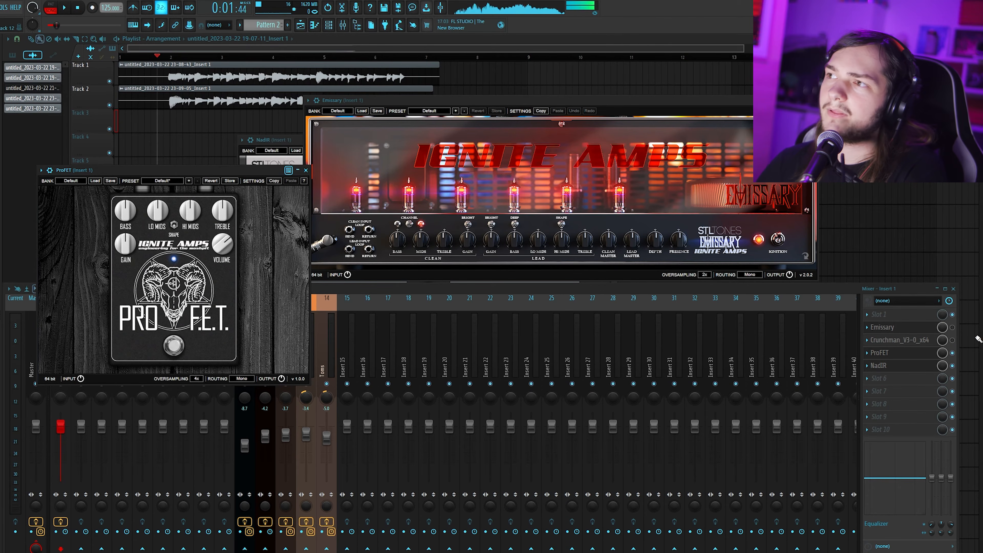
Step: Remove Crunchman from slot 3 of Insert 1, close the ProFET window and leave only Emissary enabled as the amp
left_click(872, 341)
left_click(887, 357)
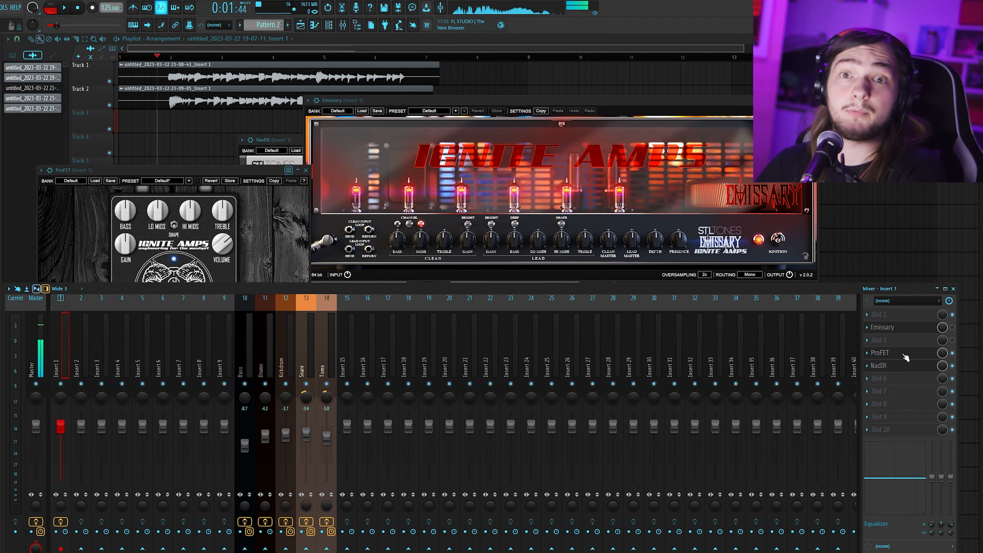
left_click(886, 352)
Step: Reposition the Emissary window, switch its channel to clean and back to lead, and turn down the lead gain
left_click_drag(495, 100, 536, 90)
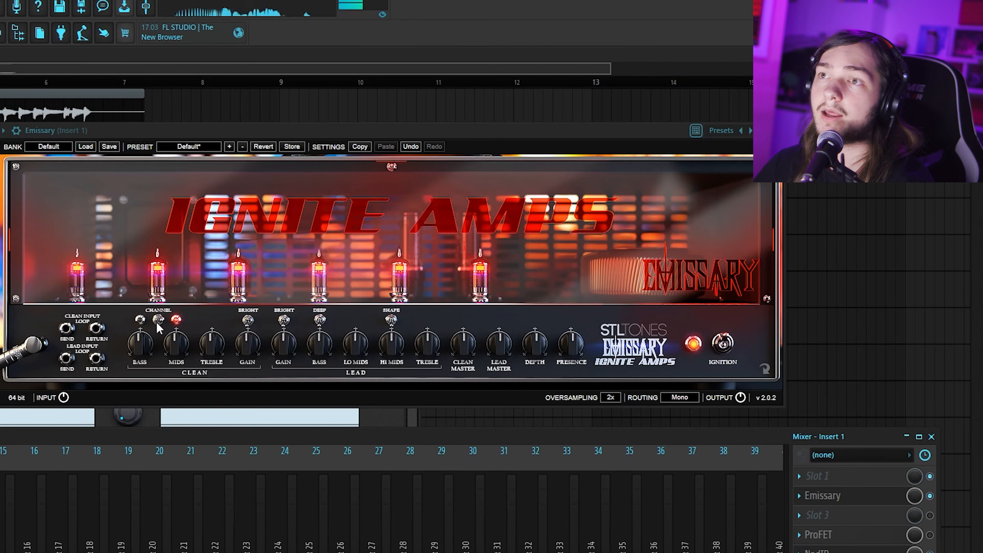
left_click(448, 216)
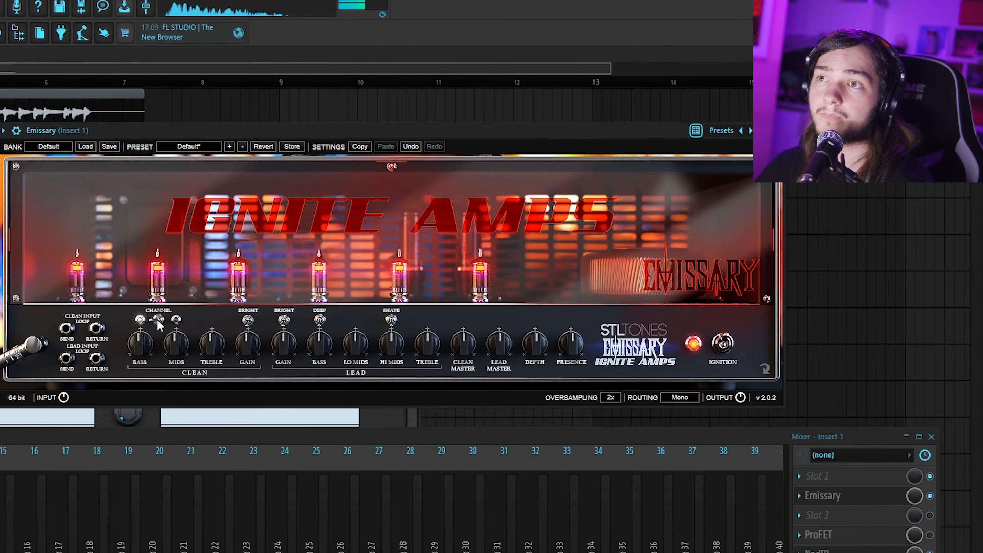
left_click(158, 322)
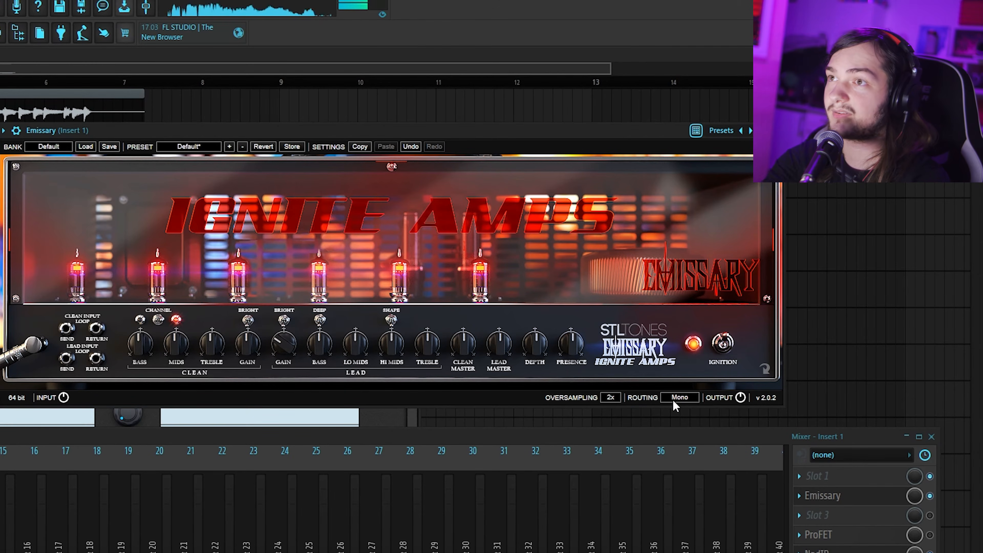
Step: Set the routing to Stereo in both Emissary and NadIR, and bring the Emissary window back to the front
left_click(692, 398)
left_click(696, 428)
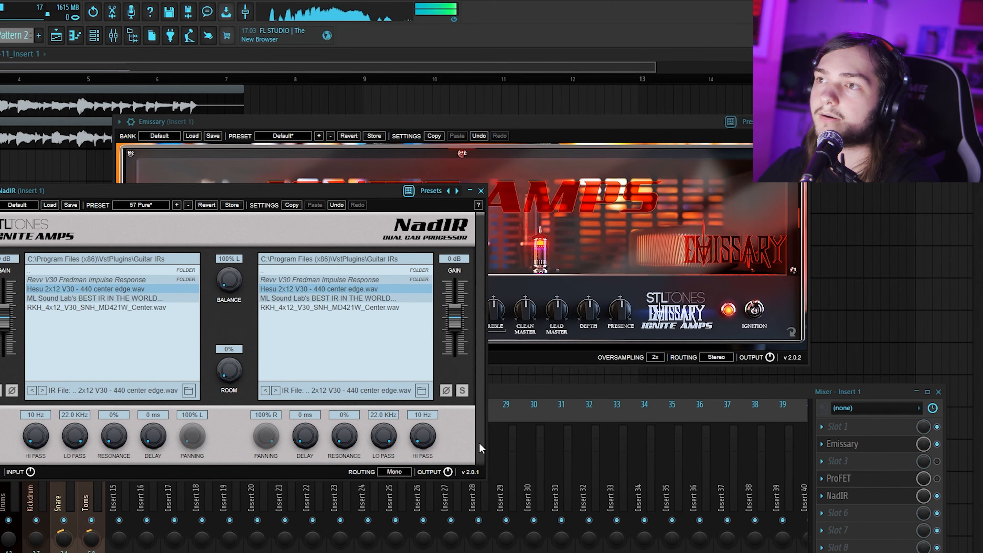
left_click(406, 472)
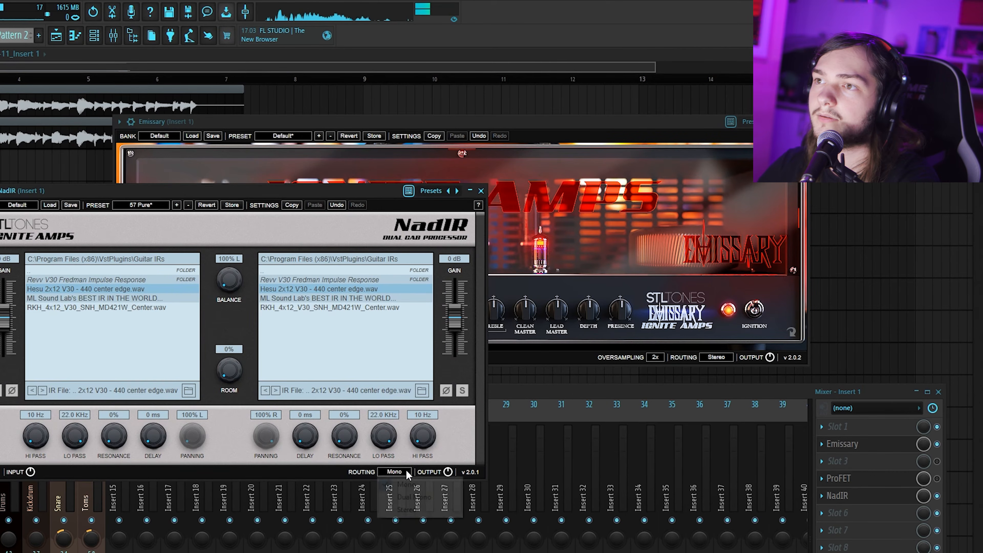
left_click(404, 509)
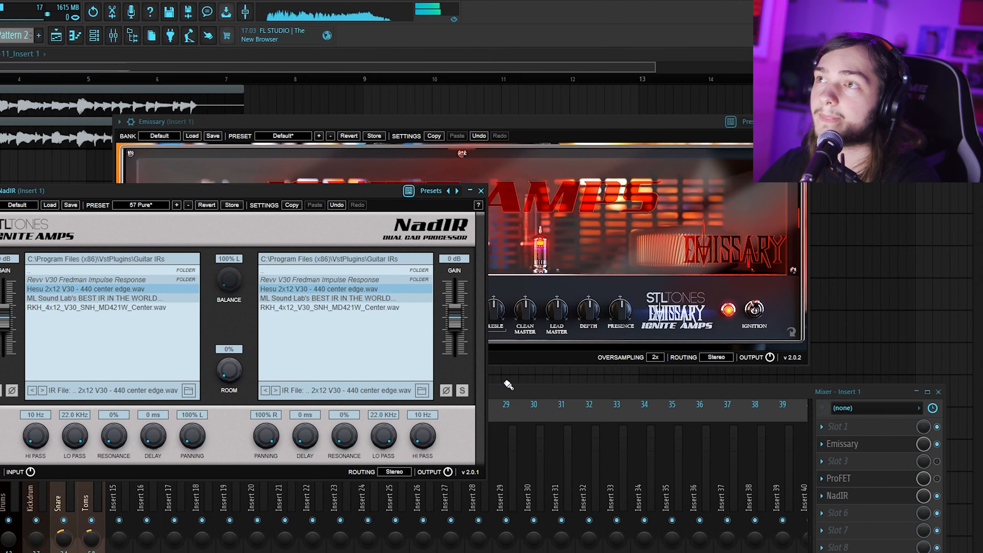
left_click(489, 120)
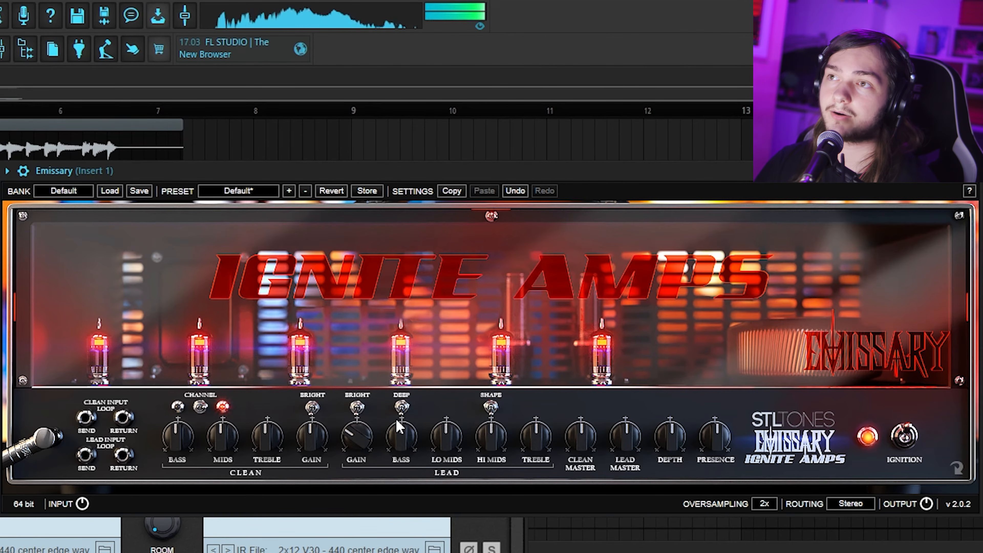
Step: Turn down Emissary's lead bass and low mids and adjust the lead high mids, treble and presence
left_click_drag(396, 418, 392, 180)
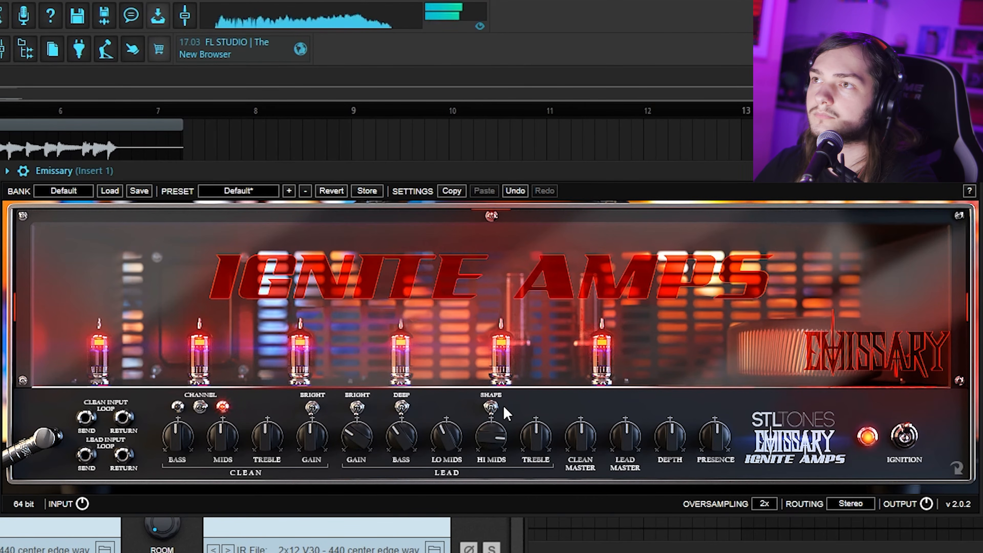
left_click_drag(507, 413, 506, 468)
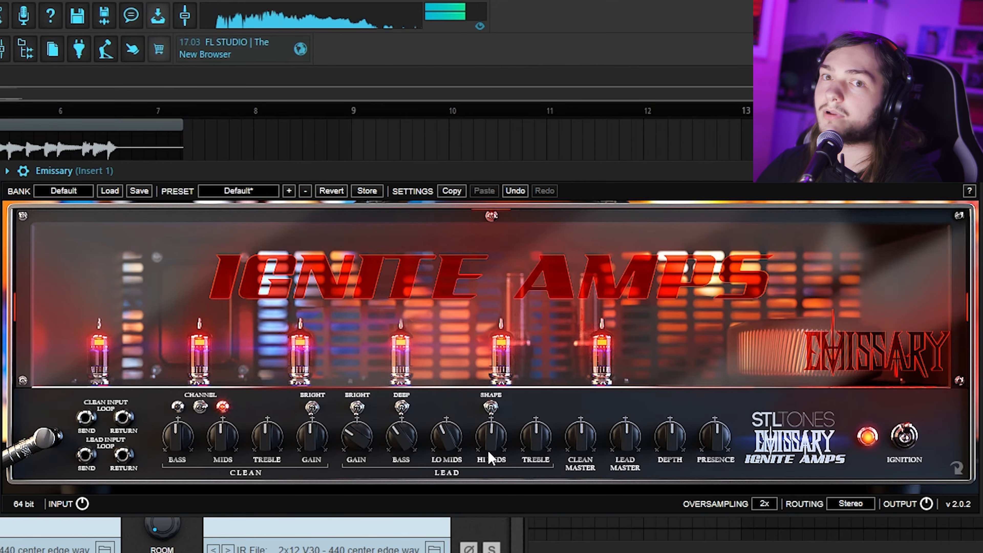
left_click_drag(491, 450, 493, 420)
left_click_drag(540, 451, 545, 395)
left_click_drag(716, 441, 715, 410)
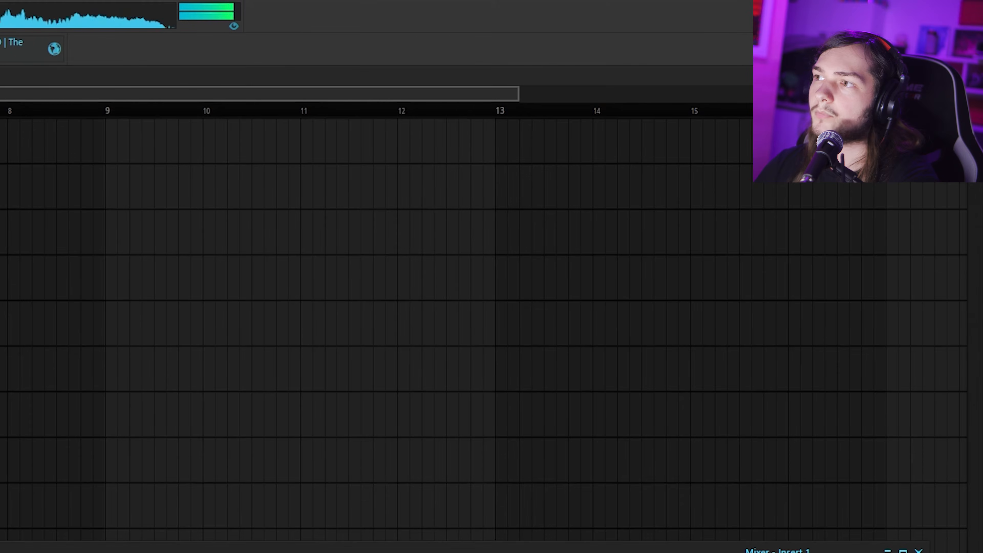
Step: Add Fruity Parametric EQ 2 to Insert 1 and play the guitar takes briefly to view their spectrum
left_click(702, 344)
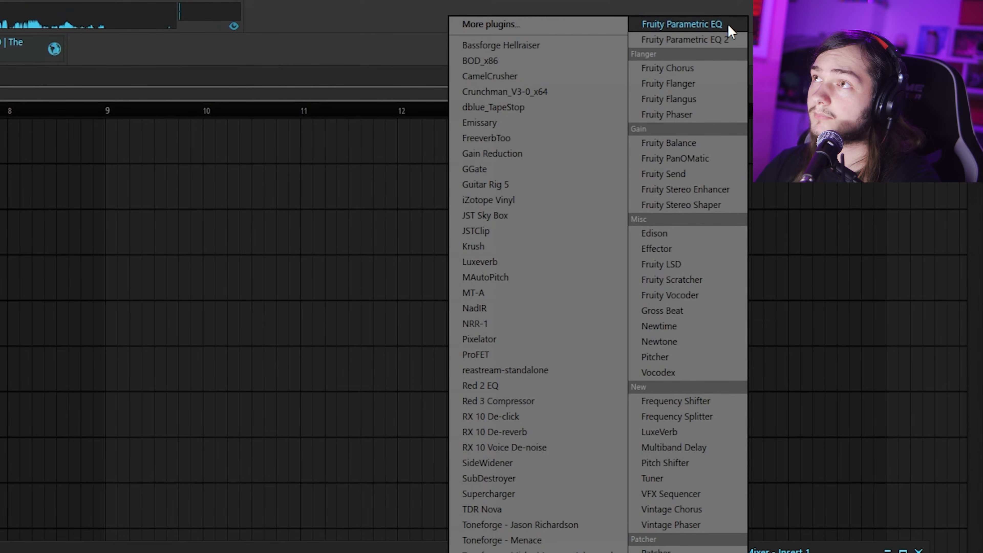
left_click(708, 39)
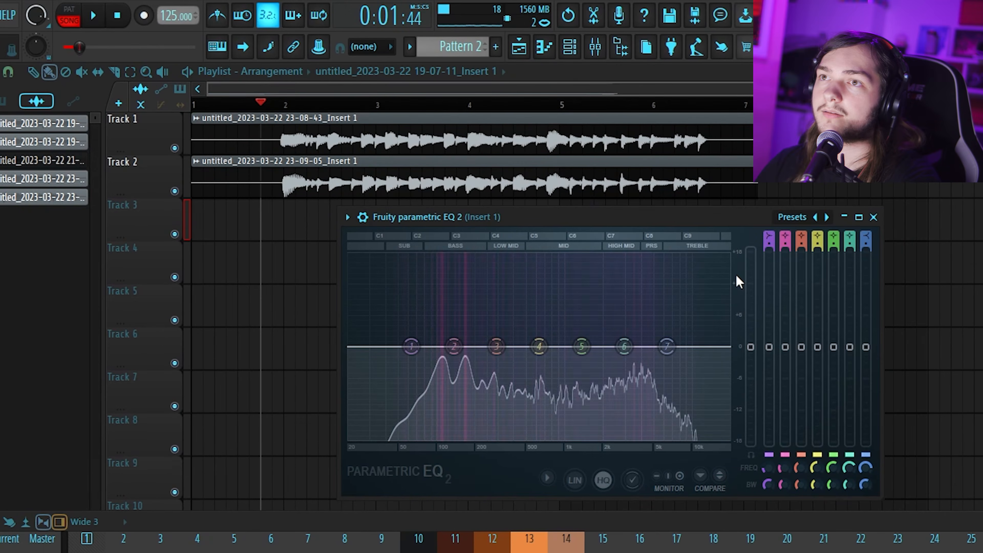
key("space")
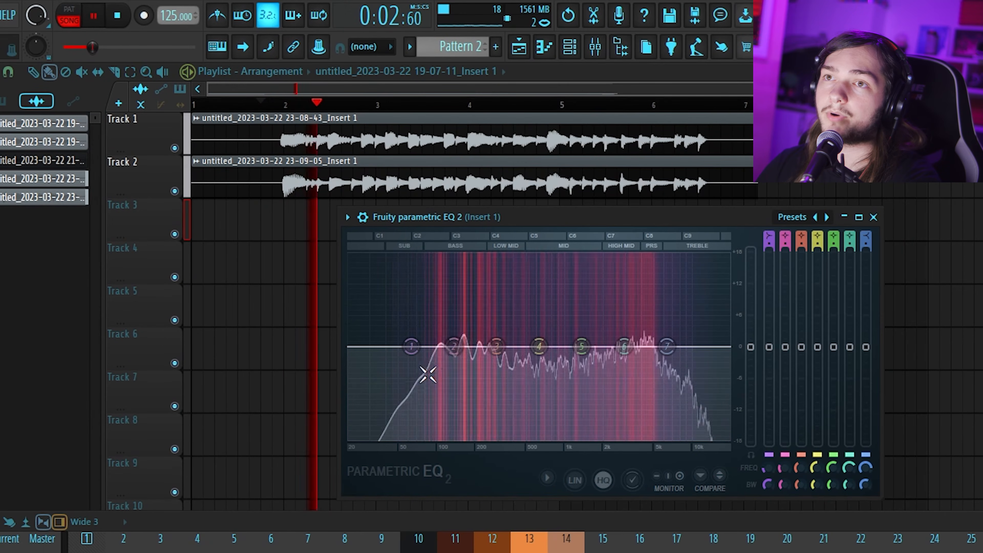
key("space")
Step: Turn EQ band 1 into a steeper high-pass filter that cuts the sub lows, and audition the takes
left_click_drag(768, 238, 768, 235)
scroll(769, 234, "down", 1)
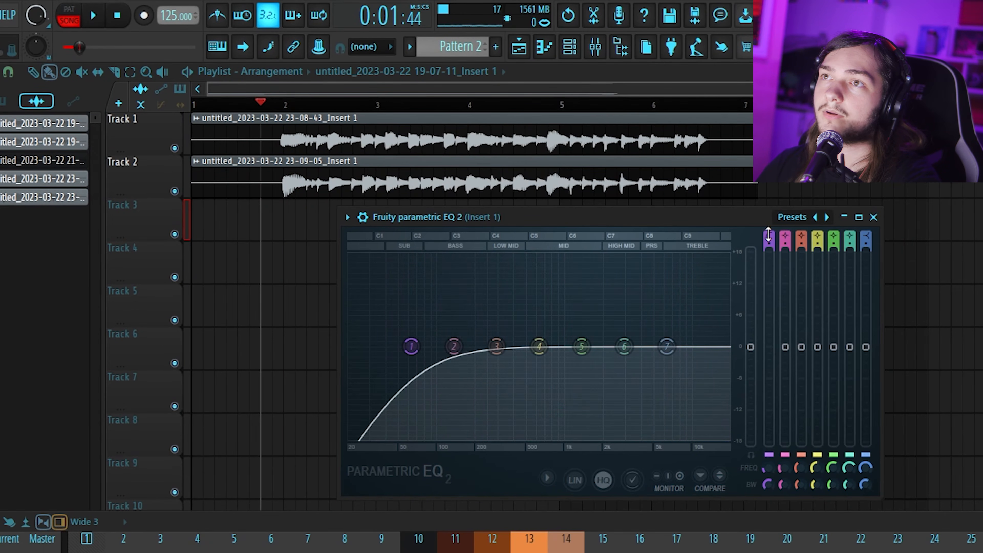
scroll(769, 468, "up", 2)
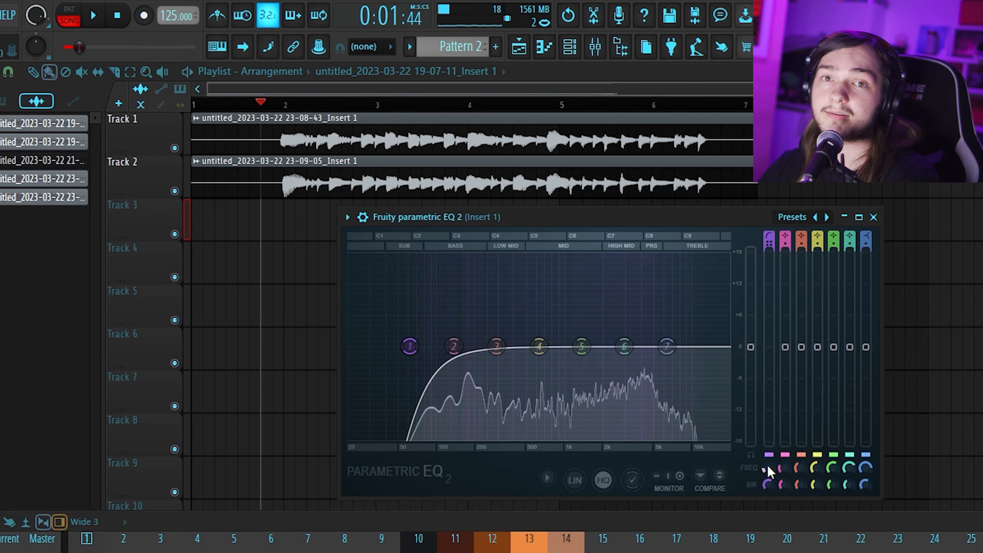
key("space")
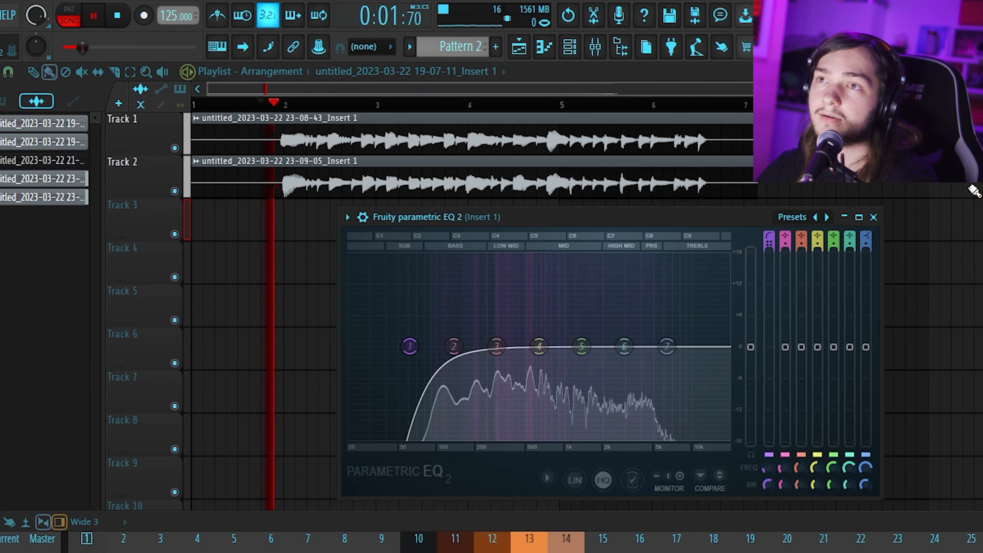
key("space")
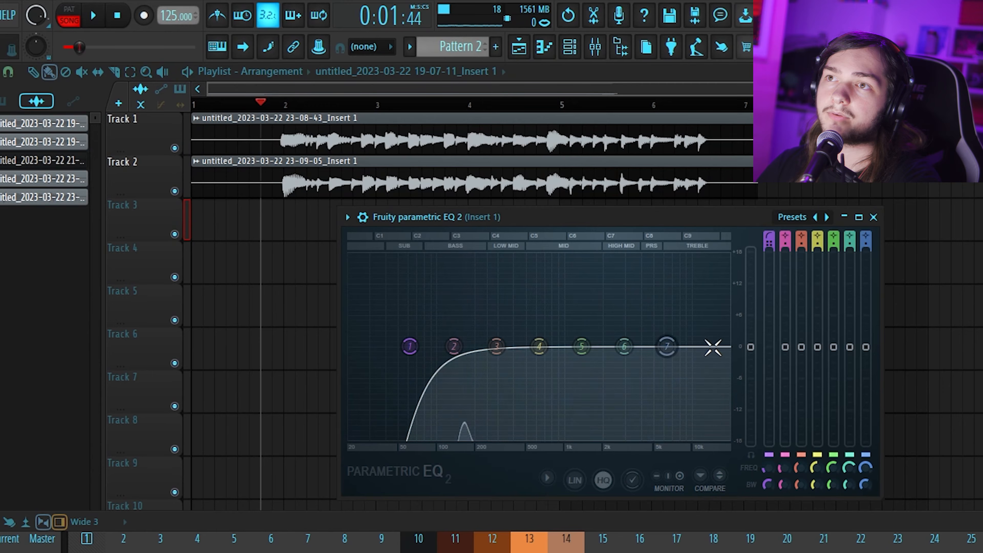
Step: Play the takes, make EQ band 7 a steep low-pass filter and raise its cutoff into the upper treble
key("space")
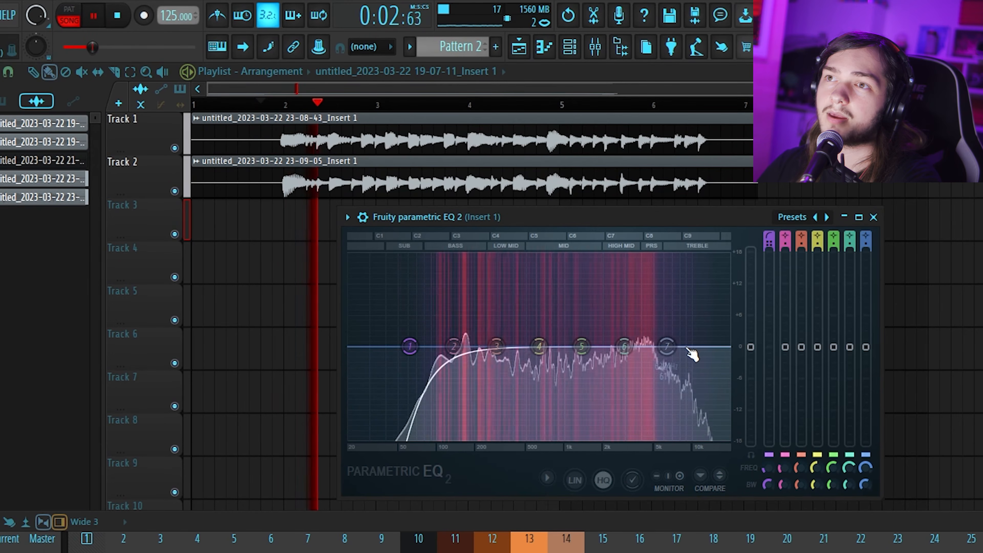
key("space")
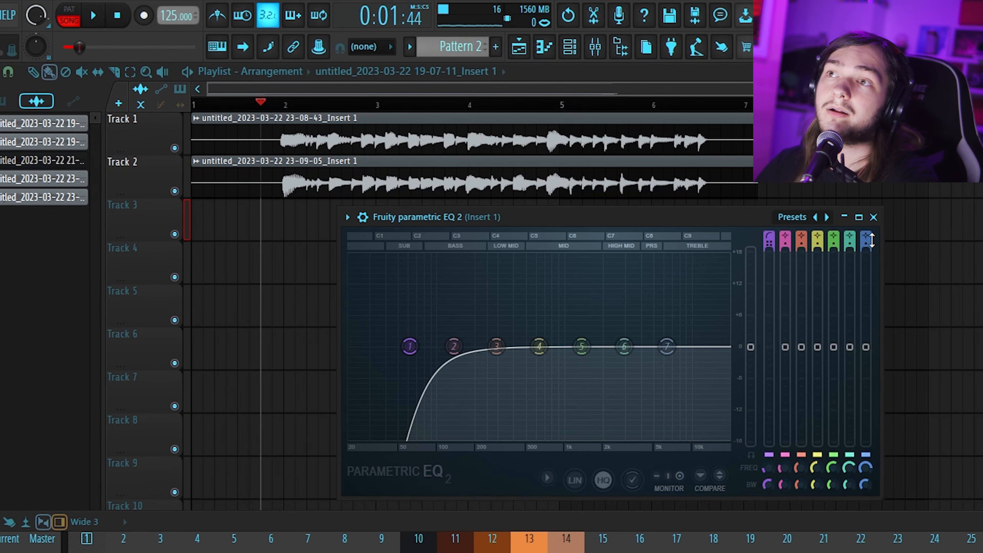
scroll(872, 235, "up", 6)
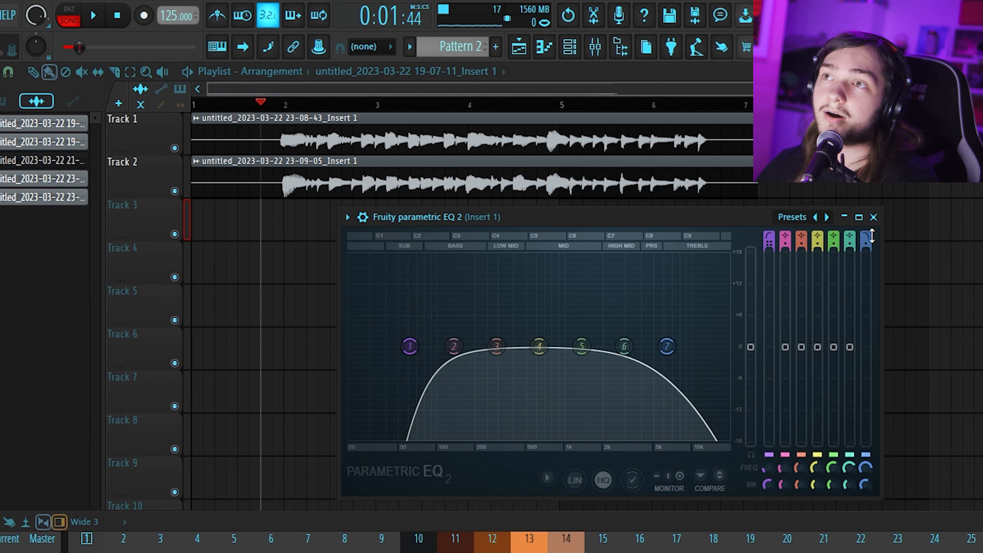
scroll(868, 248, "up", 1)
left_click_drag(866, 467, 865, 447)
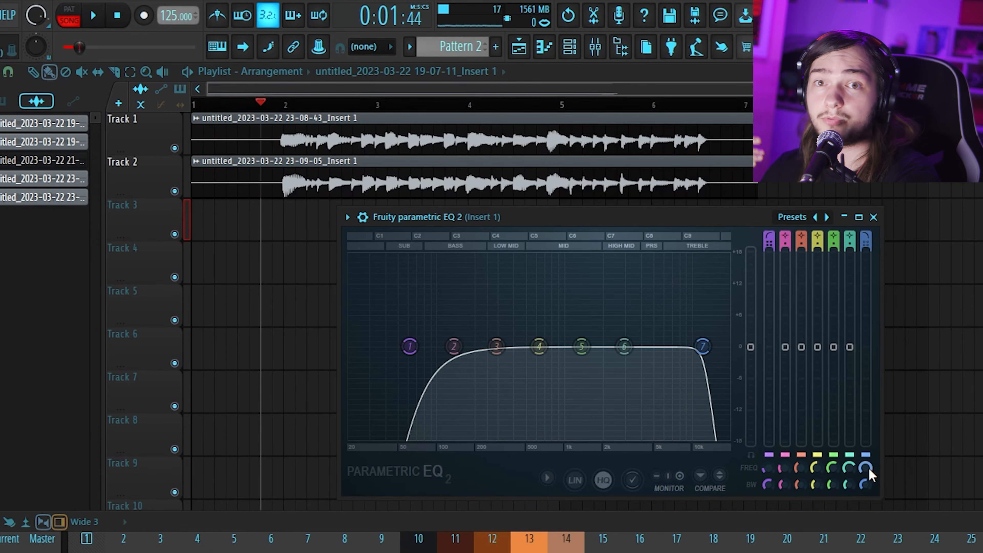
Step: Sweep band 7's low-pass cutoff down to about 5.7 kHz and back up to the upper treble while auditioning the takes
key("space")
left_click_drag(866, 470, 869, 474)
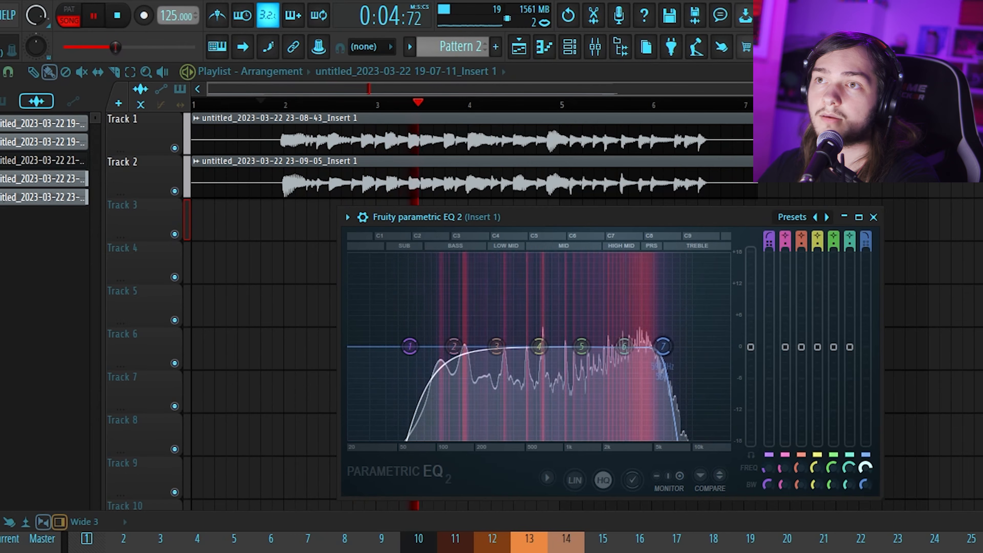
key("space")
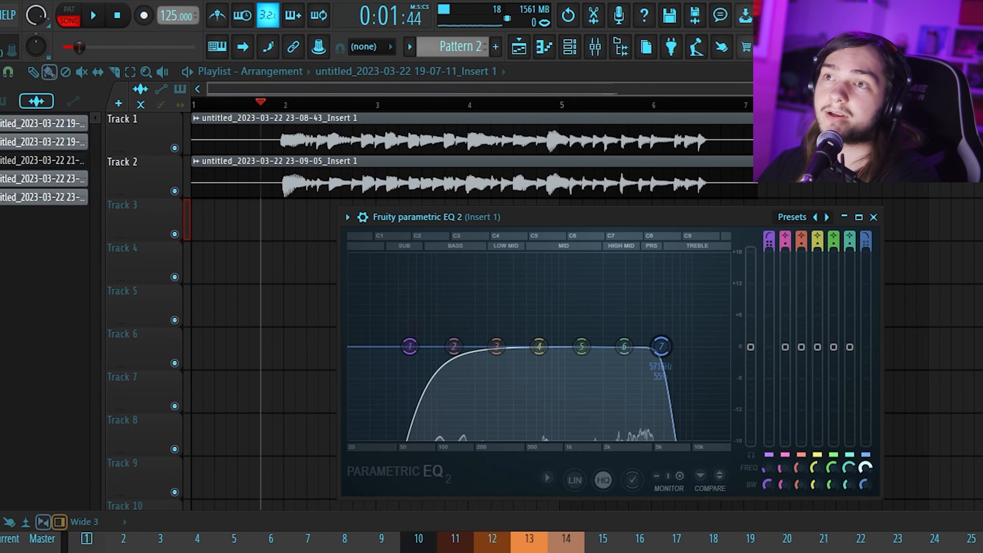
left_click_drag(868, 474, 869, 476)
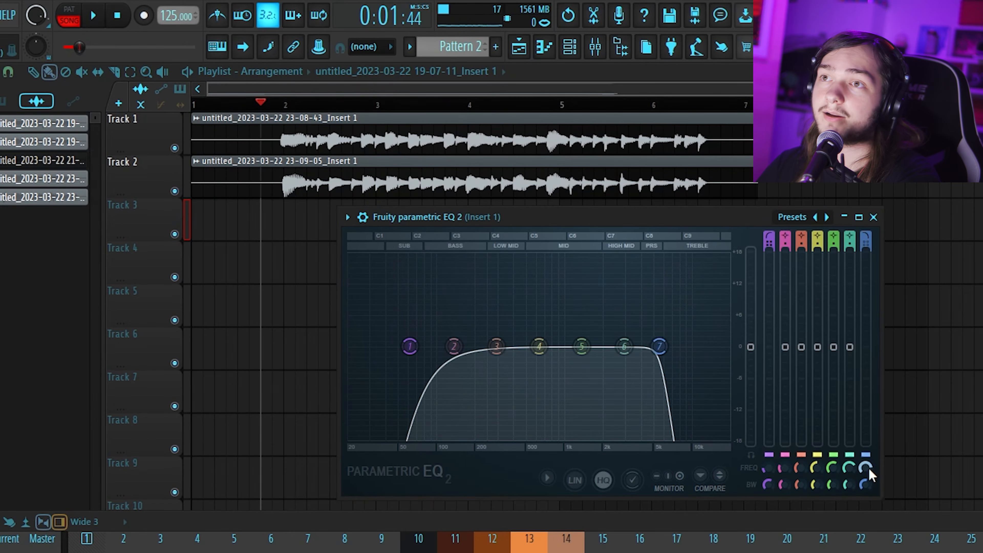
key("space")
left_click_drag(869, 475, 870, 474)
key("space")
key("space")
key("space")
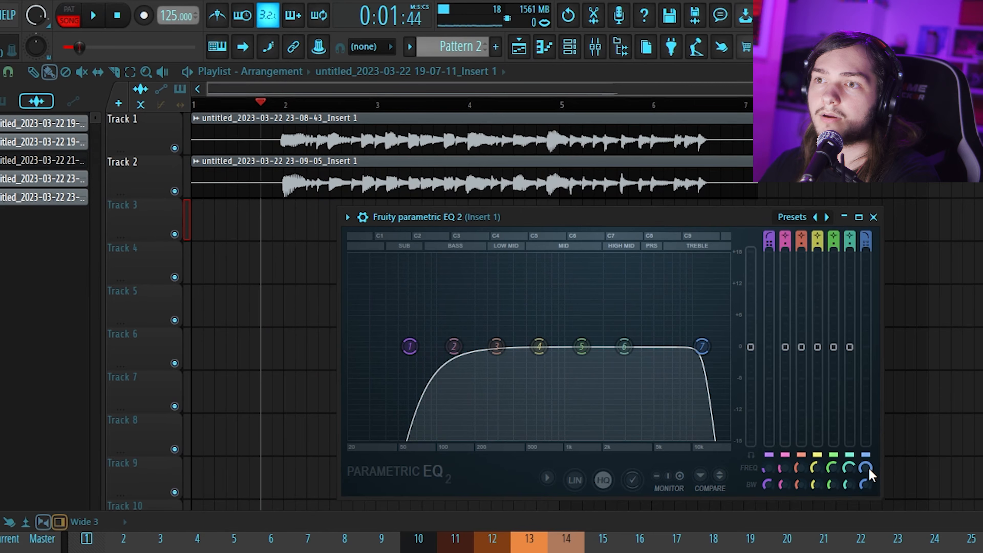
Step: Try a midrange cut with EQ band 5 of about -6 dB at about 891 Hz
key("space")
left_click_drag(835, 347, 834, 362)
key("space")
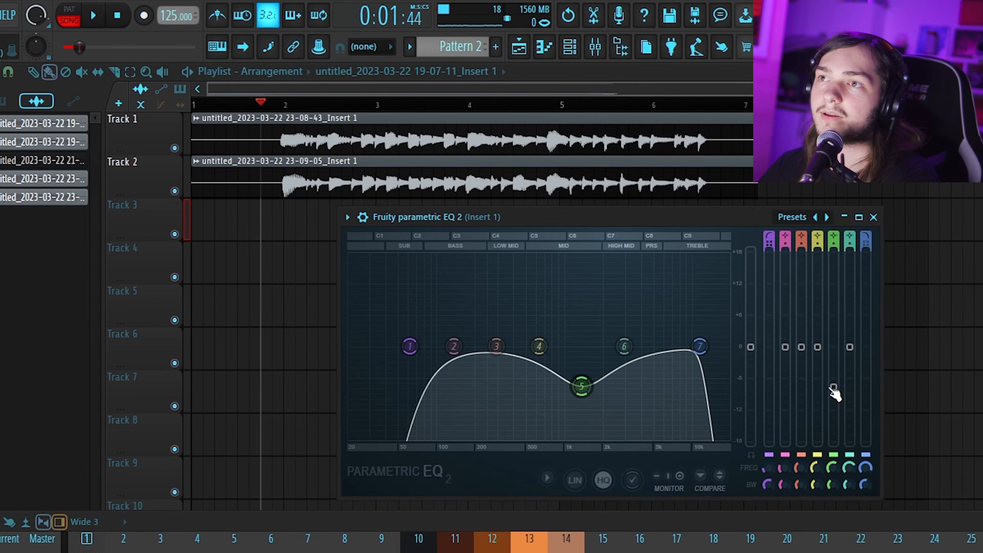
left_click_drag(833, 469, 833, 478)
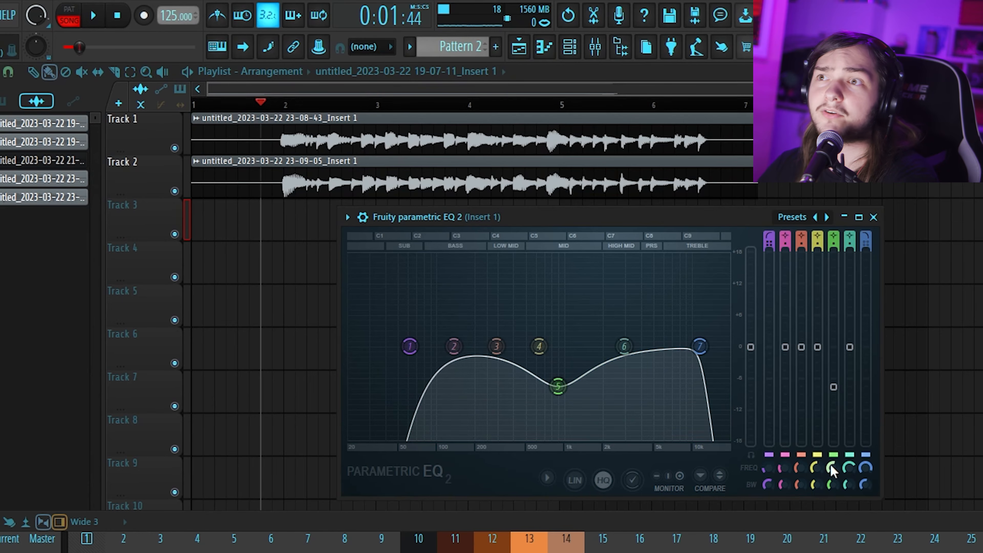
left_click_drag(833, 386, 834, 376)
Step: Narrow band 5 to about 15% and deepen its cut to about -11 dB during playback, then reset its gain
key("space")
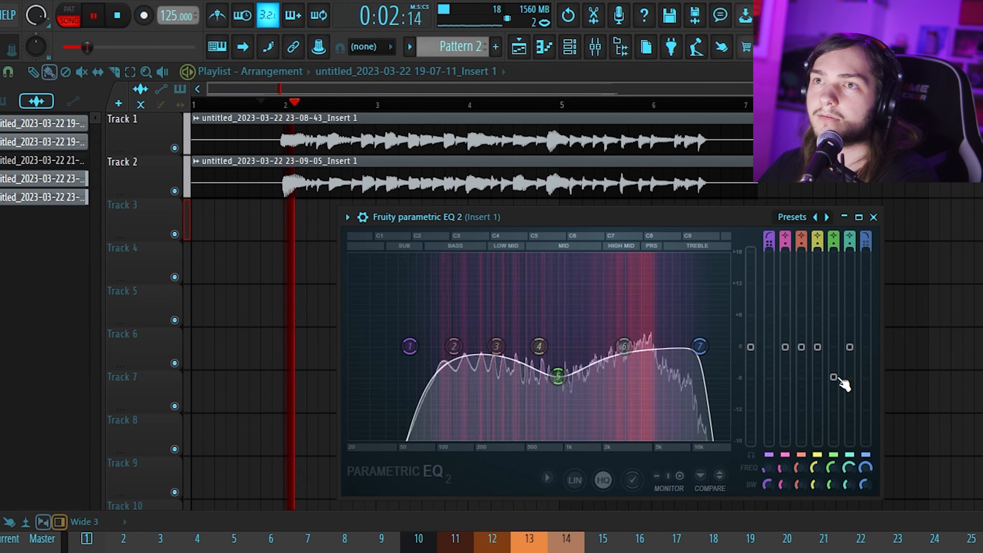
left_click_drag(829, 484, 829, 498)
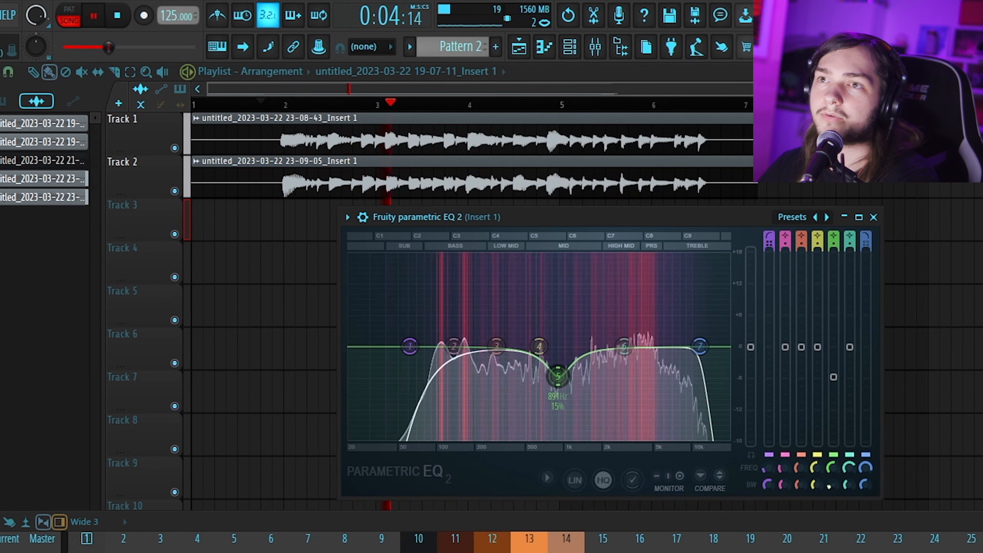
left_click_drag(833, 377, 834, 410)
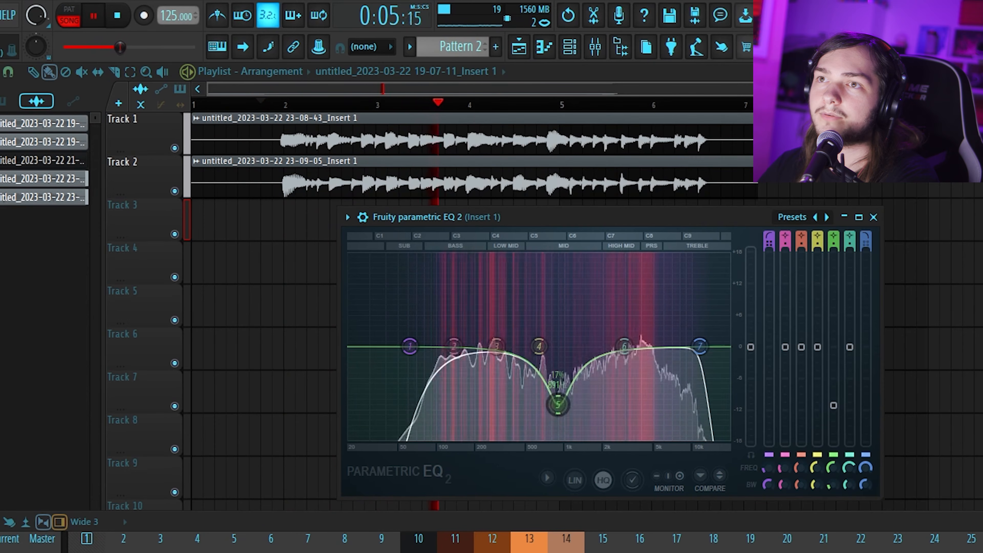
right_click(840, 411)
key("space")
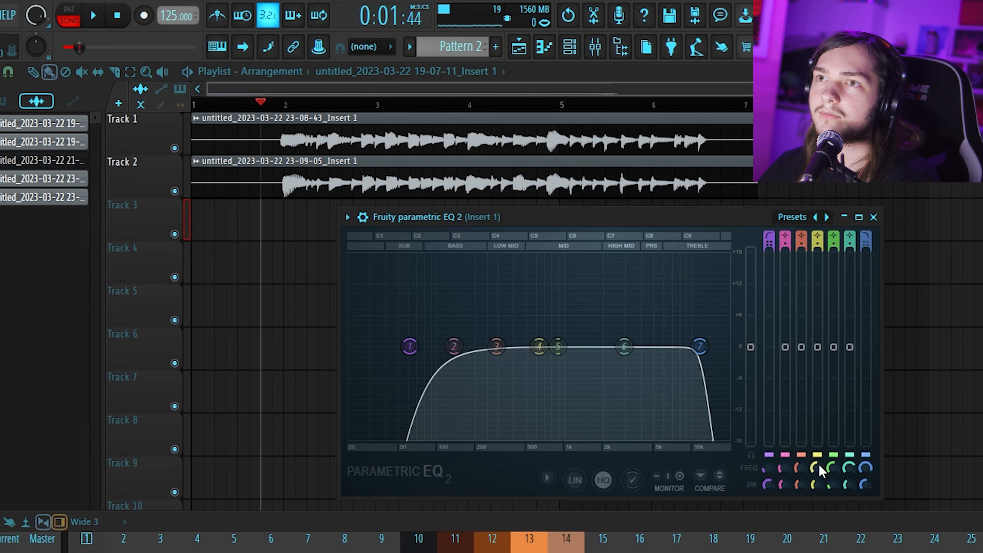
Step: Close the EQ window, return the playhead to the start and play the takes through to their end
key("Escape")
left_click_drag(267, 105, 164, 105)
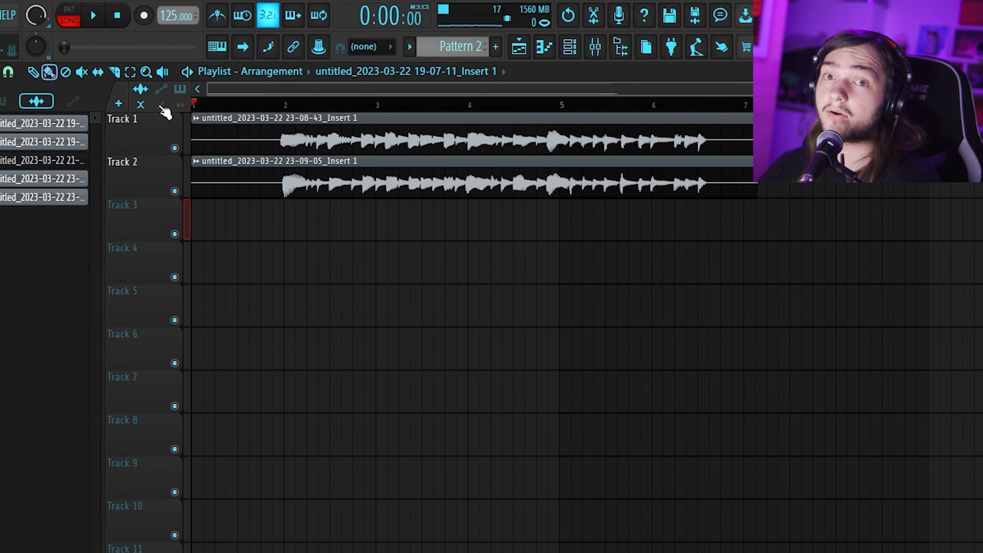
key("space")
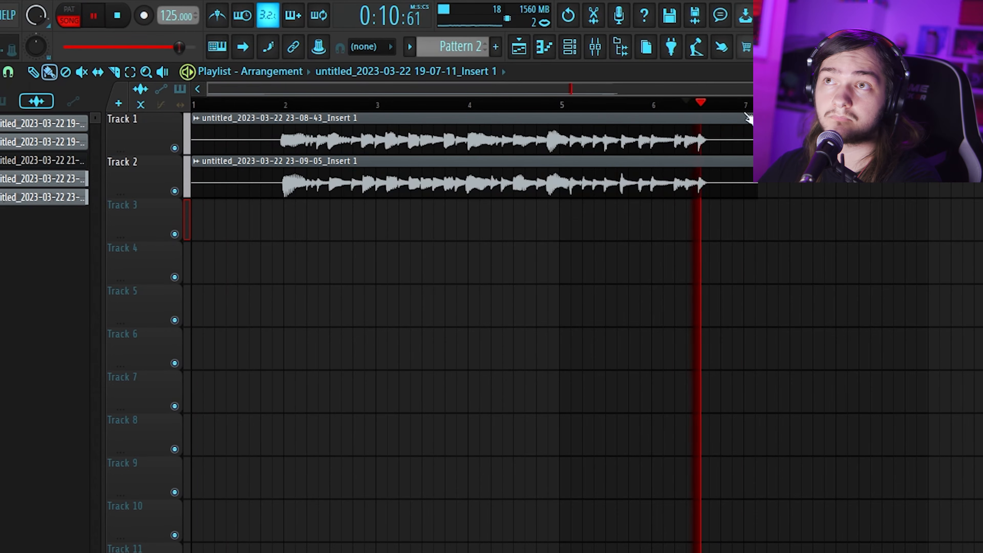
key("space")
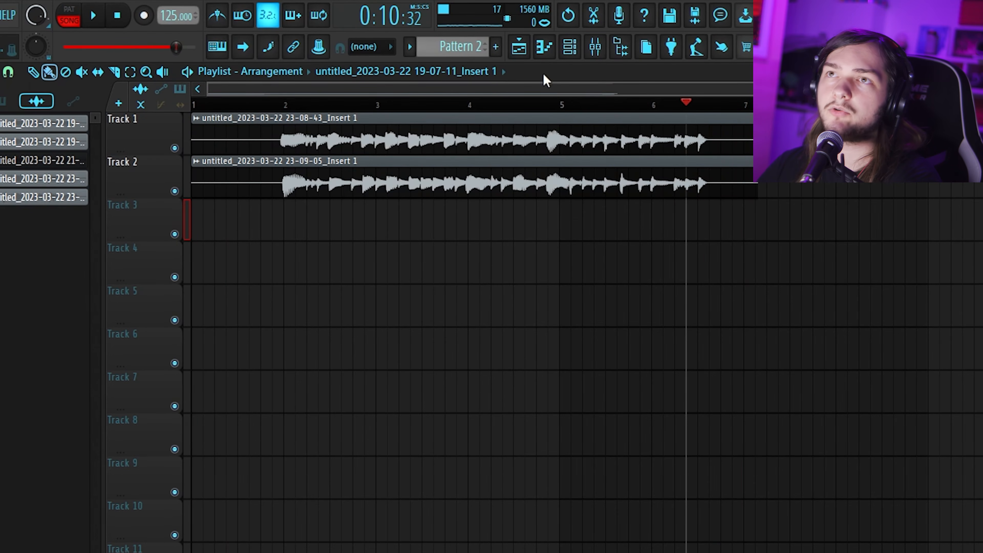
Step: Add the GGate noise gate to Insert 1 and raise its threshold to -1.0 dB
left_click(595, 47)
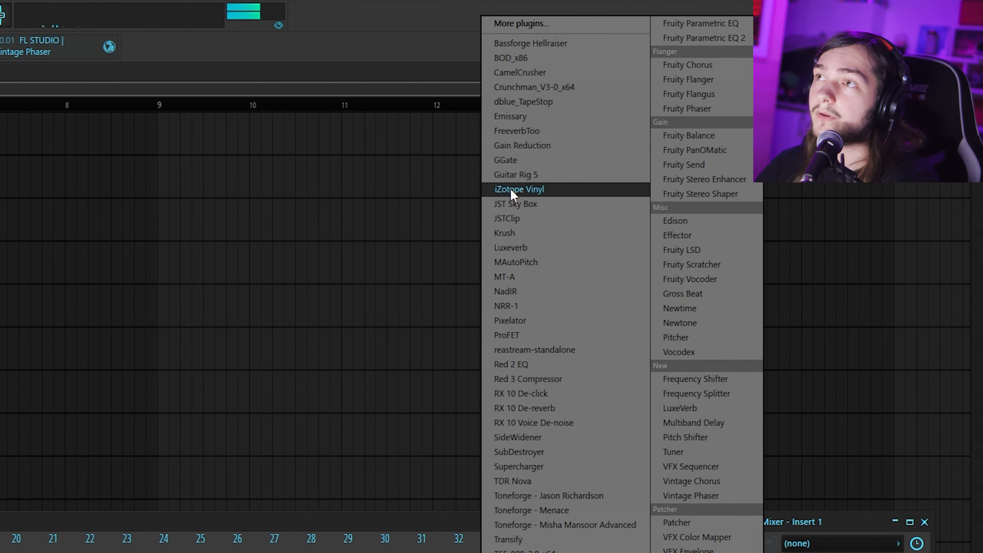
left_click(521, 160)
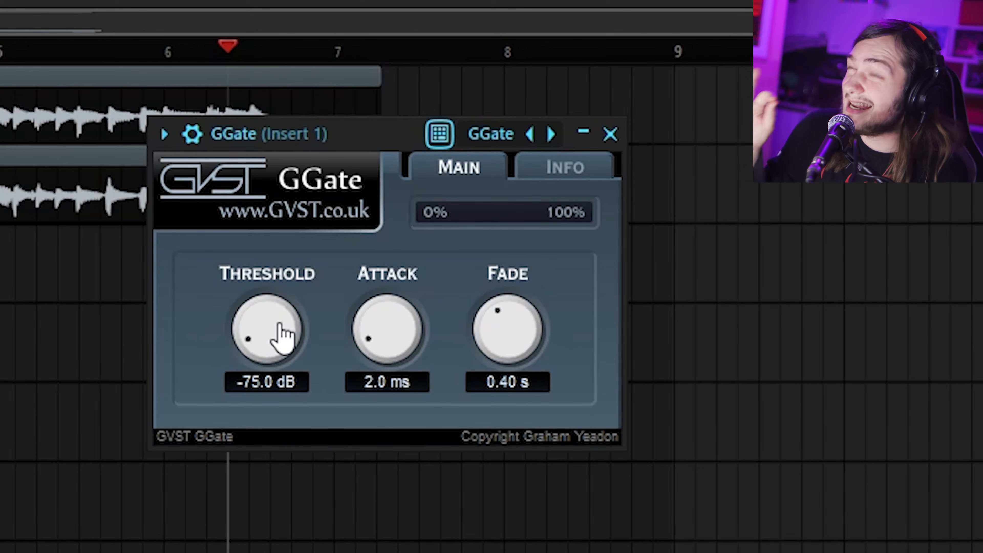
left_click_drag(279, 324, 312, 323)
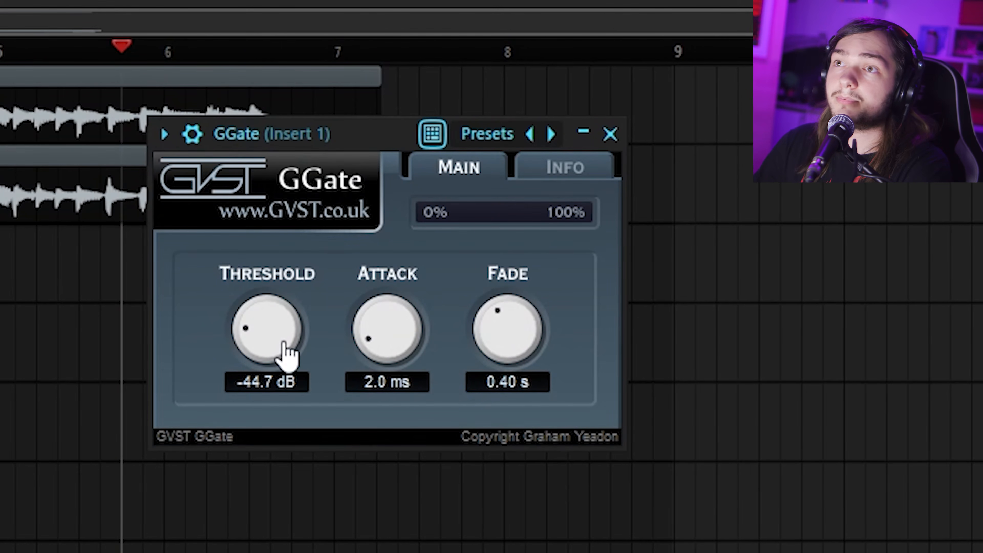
left_click_drag(284, 357, 281, 166)
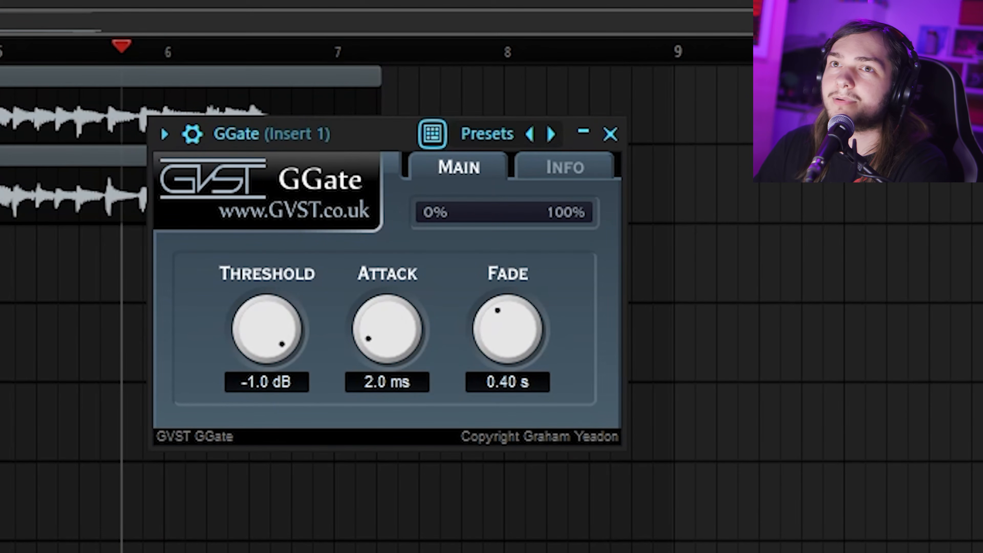
Step: Audition the end of the takes while trying GGate thresholds of -26.6 dB and -56.2 dB, and settle on -38.9 dB
key("space")
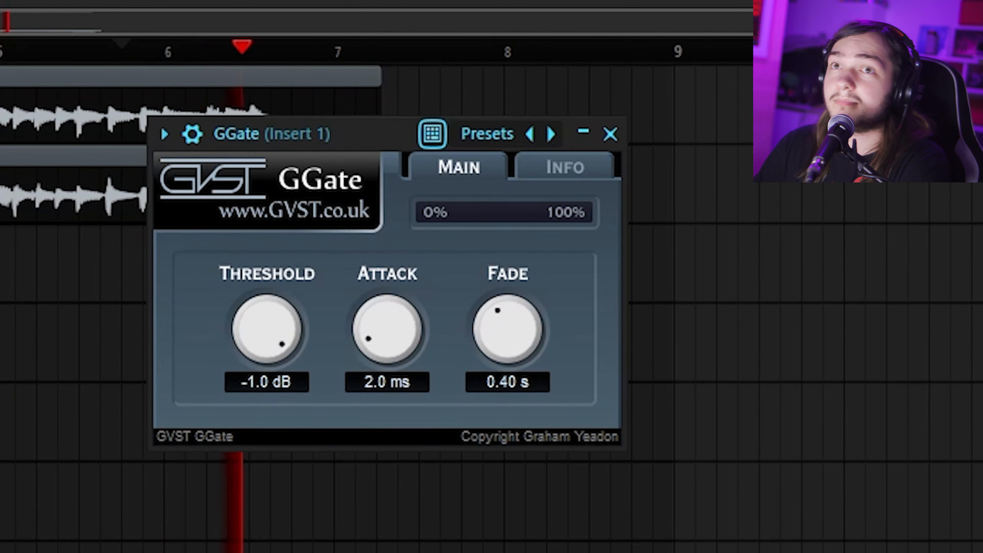
key("space")
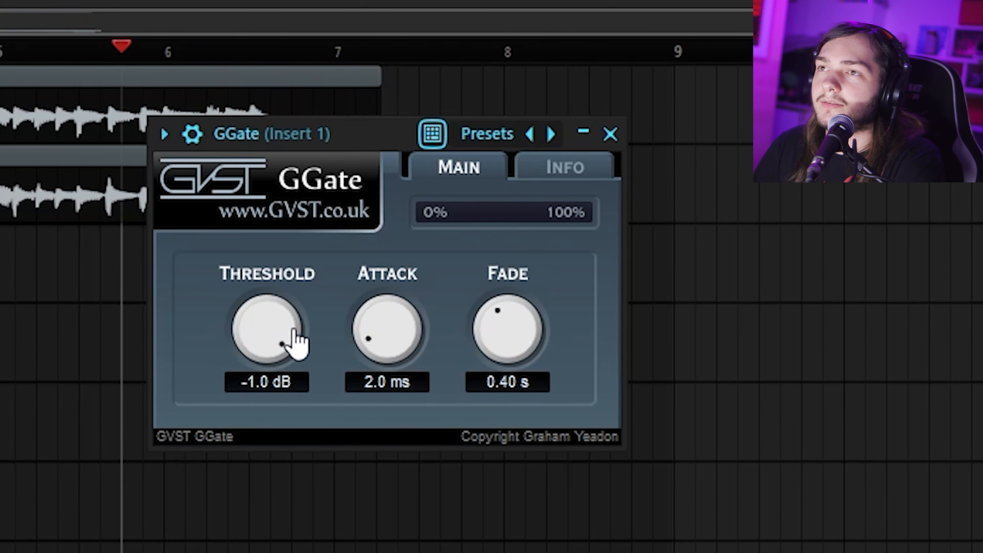
left_click_drag(293, 330, 314, 435)
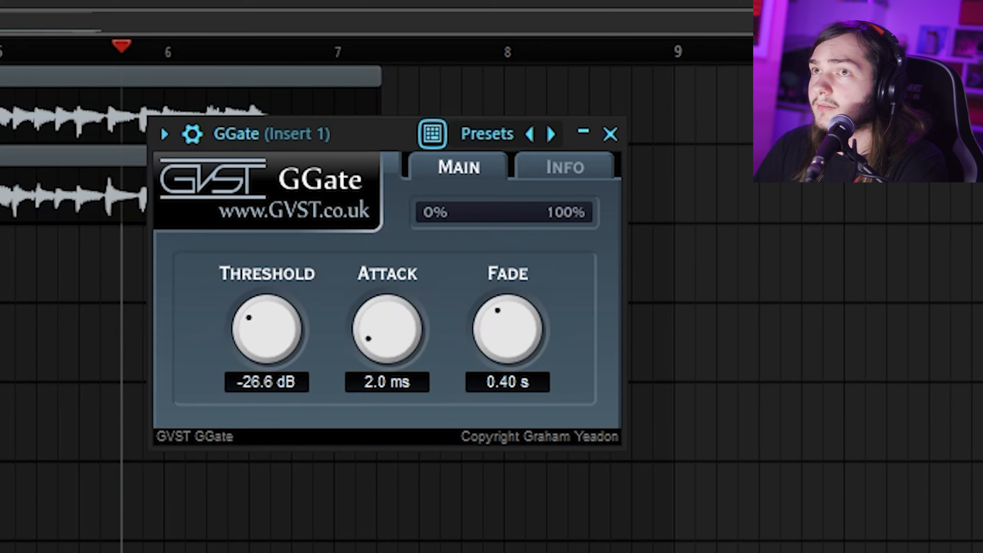
key("space")
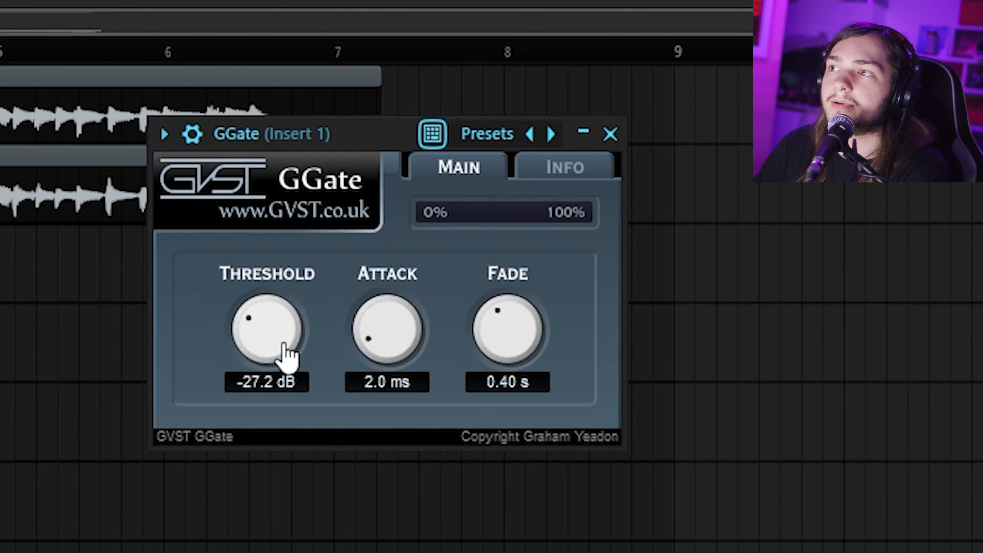
left_click_drag(285, 346, 286, 367)
key("space")
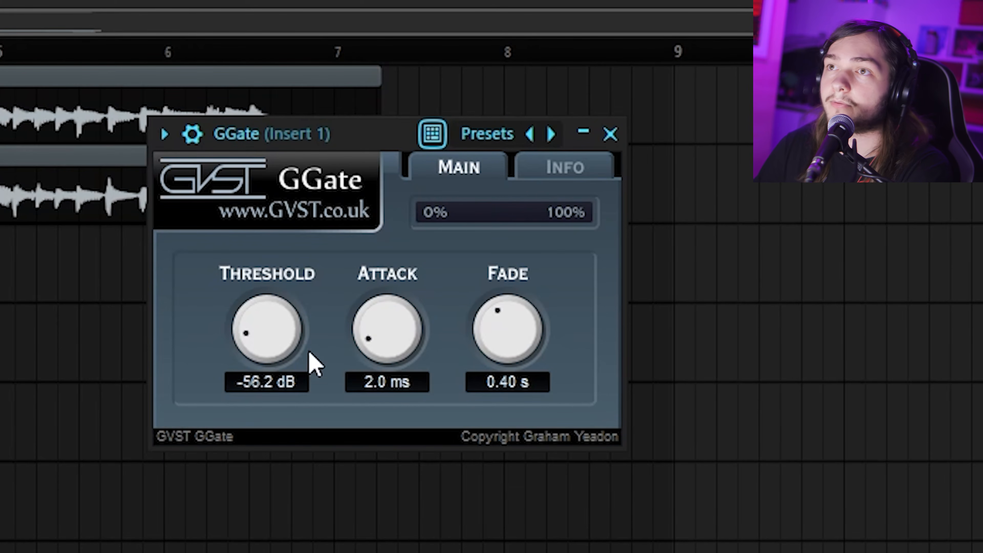
left_click_drag(269, 351, 287, 337)
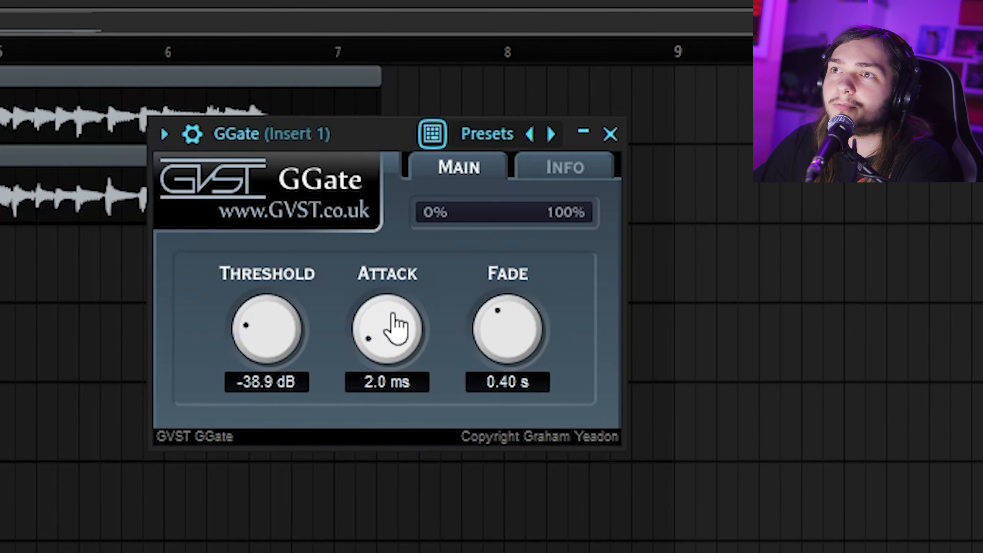
Step: Set GGate's attack to 1.5 ms and fade to 0.26 s, and play the takes' ending from just past bar 6
left_click_drag(394, 316, 400, 323)
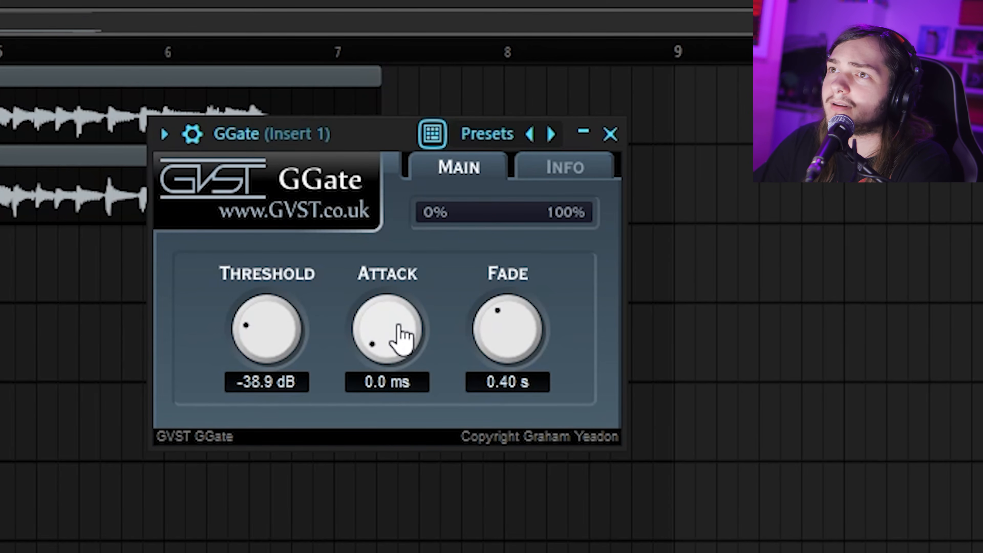
left_click_drag(491, 329, 534, 373)
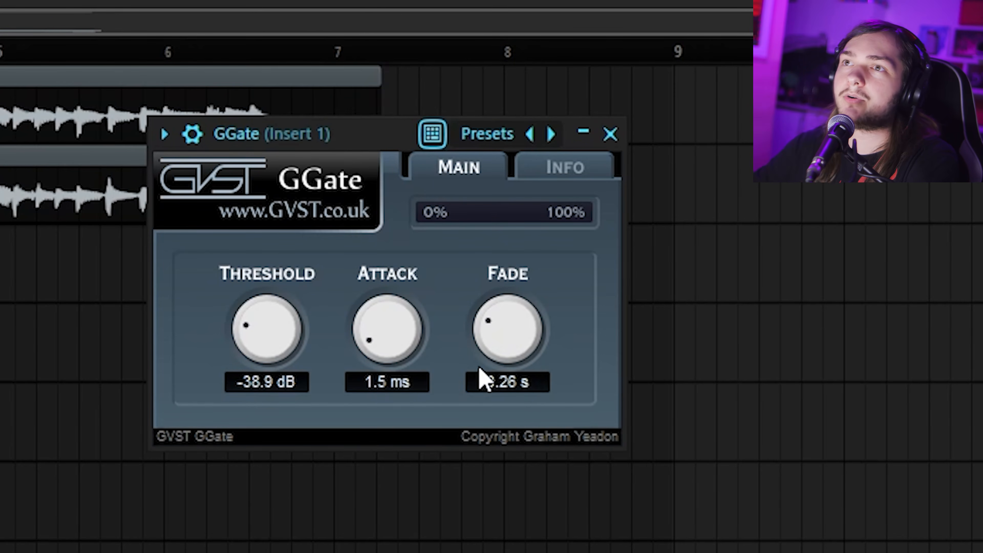
left_click_drag(190, 34, 198, 34)
left_click(198, 49)
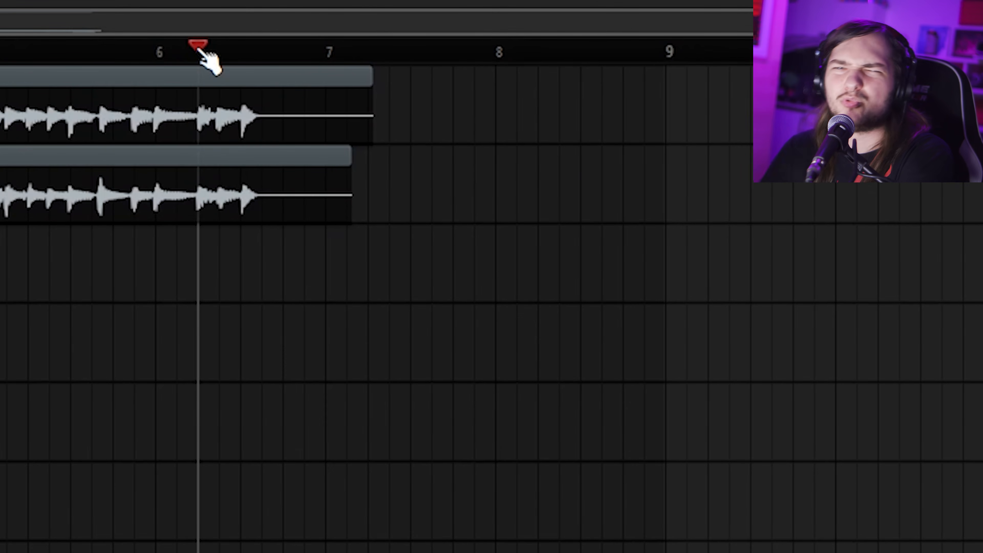
key("space")
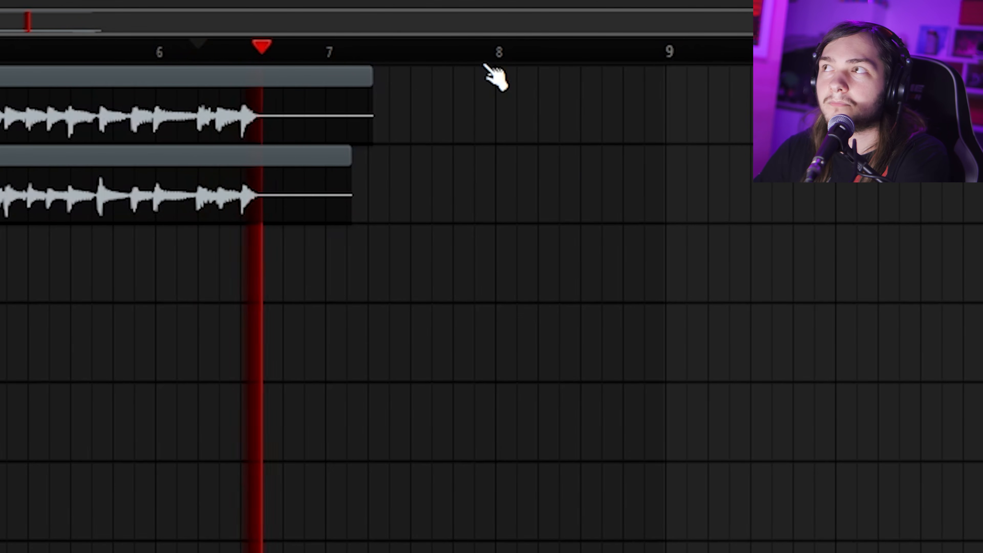
key("space")
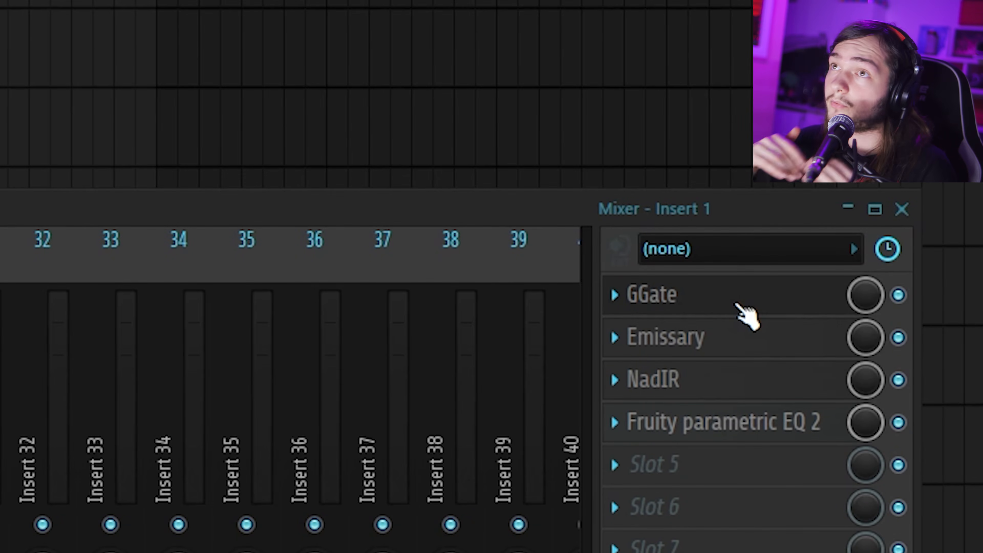
Step: Review the Insert 1 effect chain of GGate, Emissary, NadIR and Fruity parametric EQ 2, and close the plugin windows
left_click(758, 327)
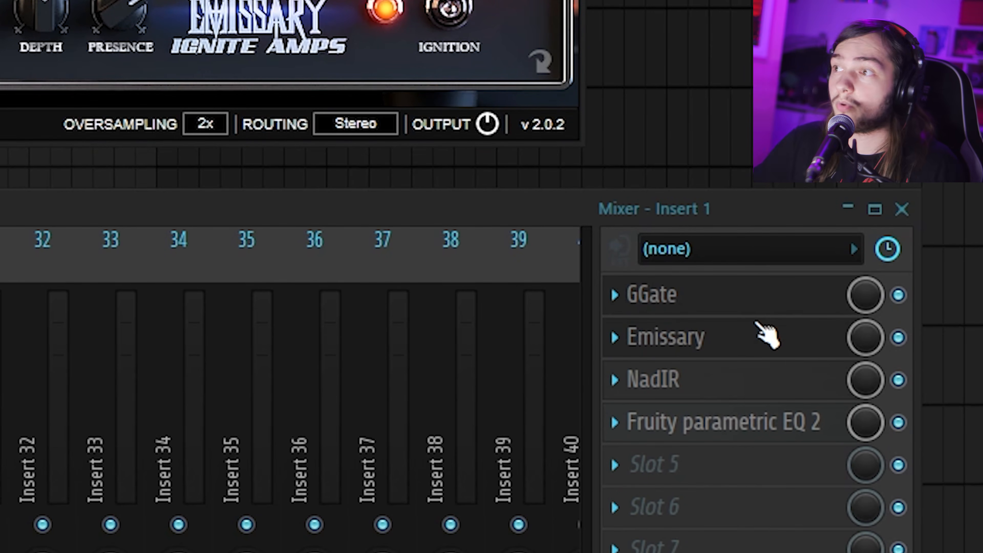
left_click(756, 323)
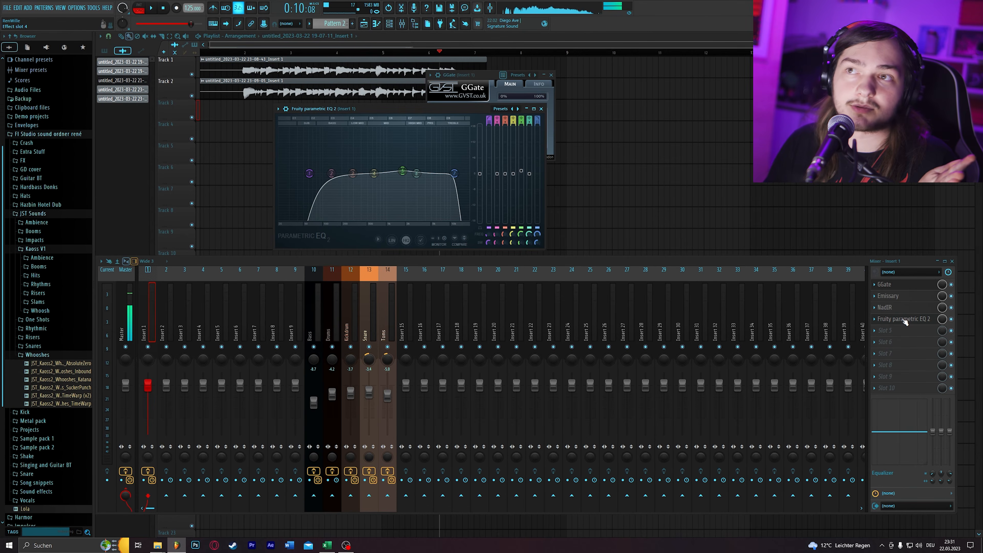
left_click(903, 320)
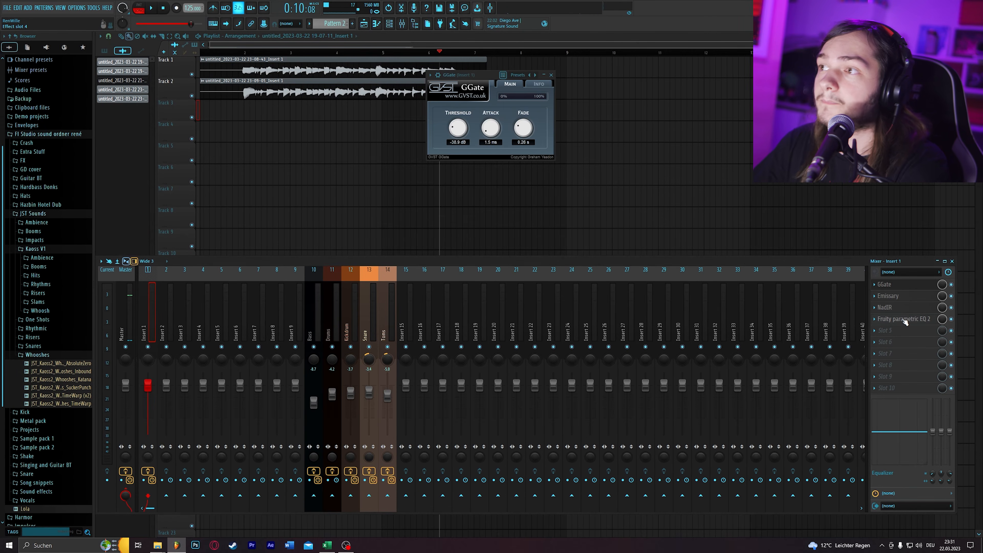
left_click(909, 290)
Step: Unmute the bass clip on Track 30, play the guitar takes together with the backing, and bring the mixer back up
key("space")
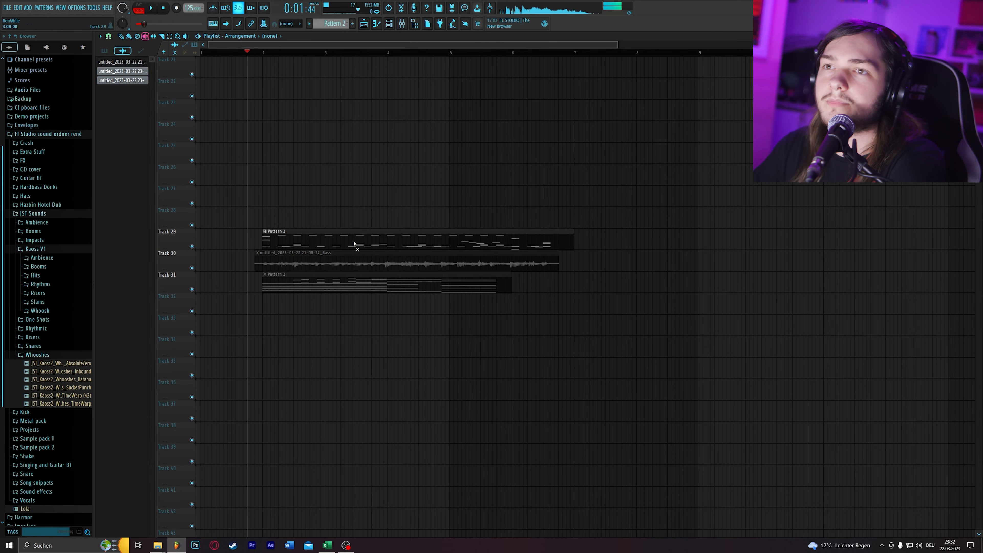
left_click(327, 268)
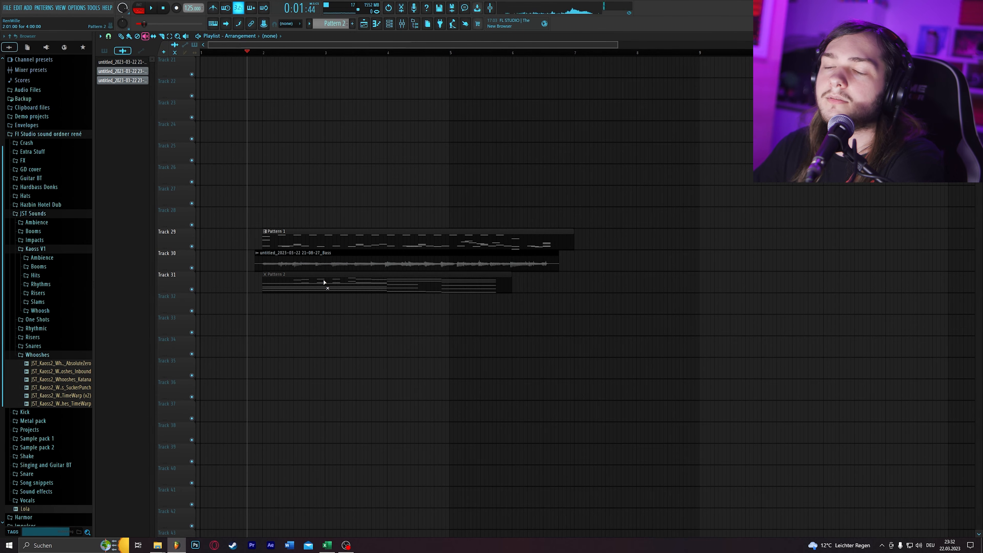
scroll(592, 329, "up", 10)
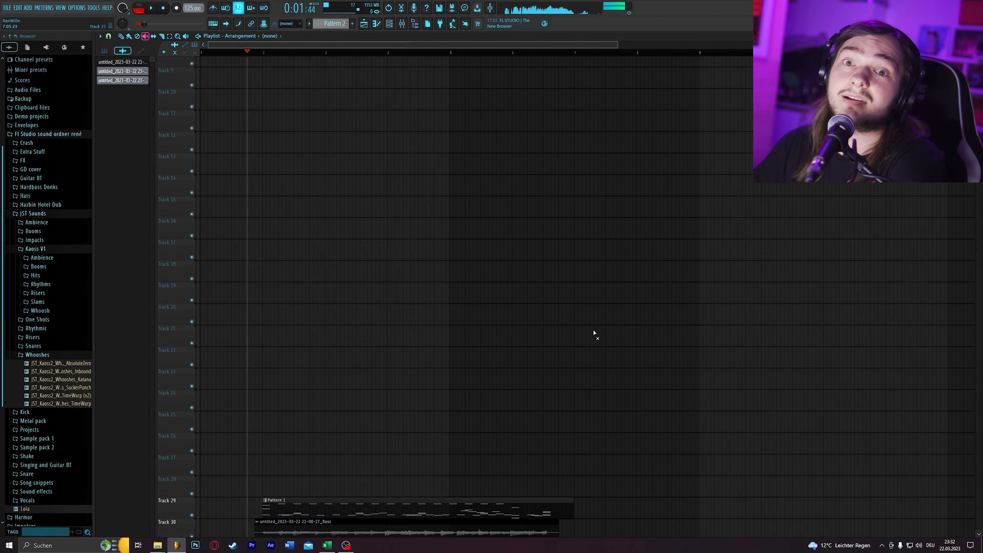
key("space")
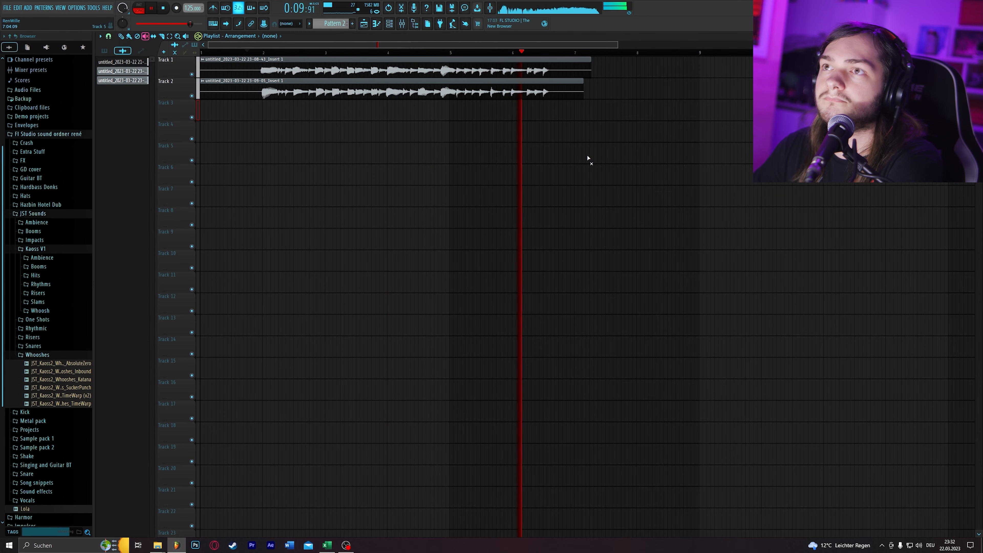
key("space")
key("F9")
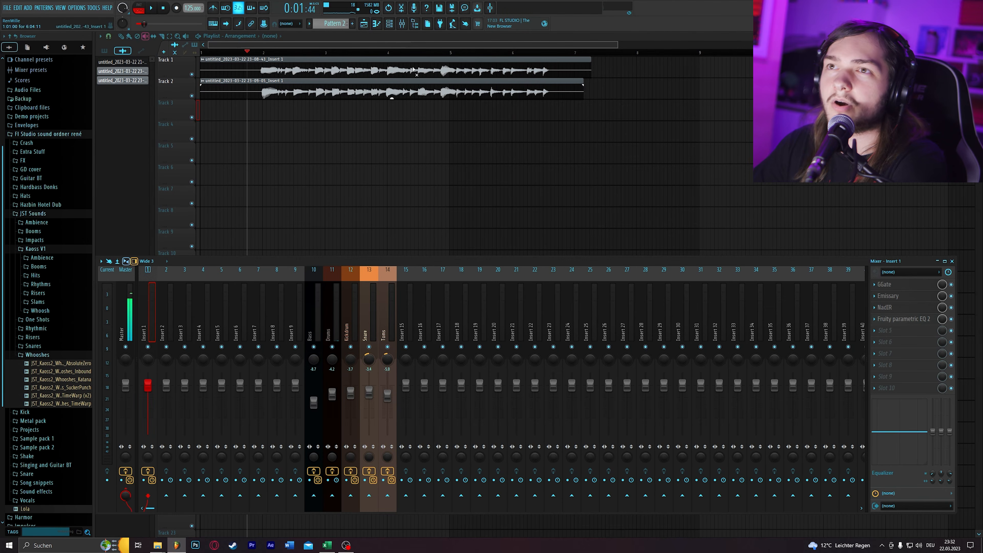